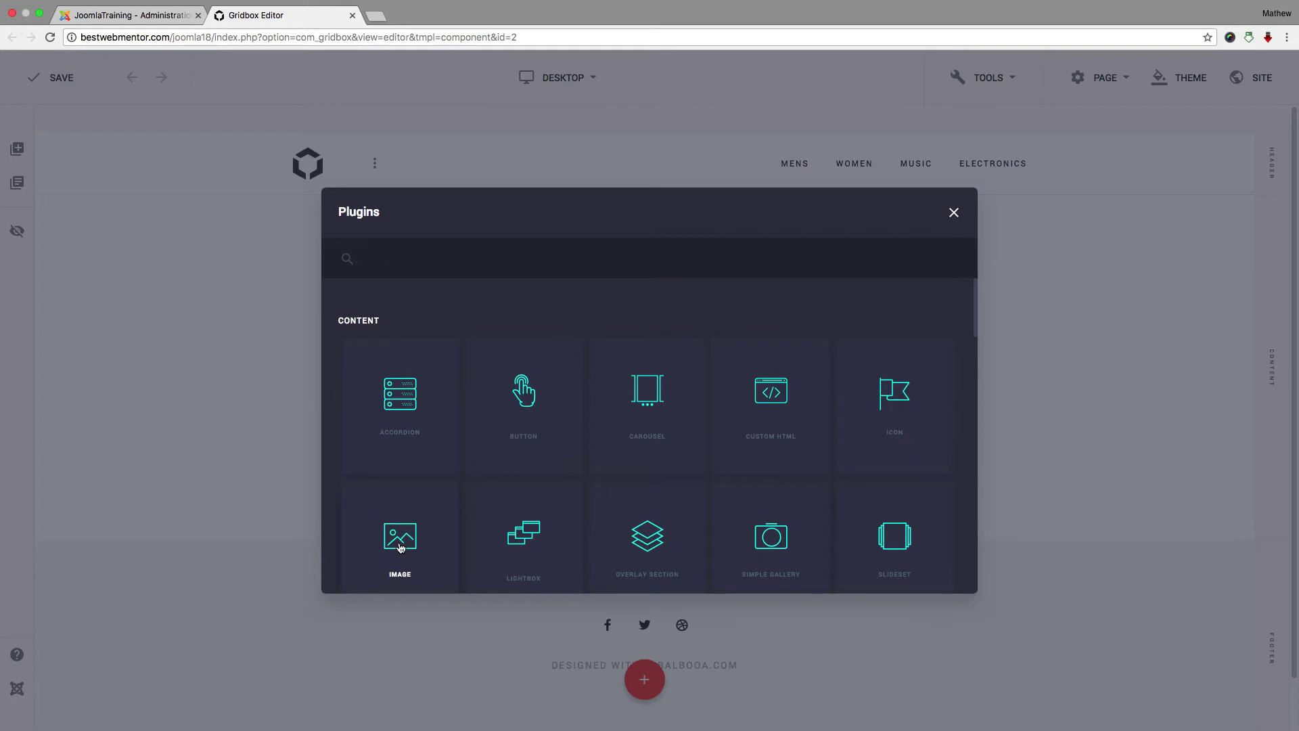
Step: Add an Image plugin to the page and browse the image folders in the media manager
left_click(400, 544)
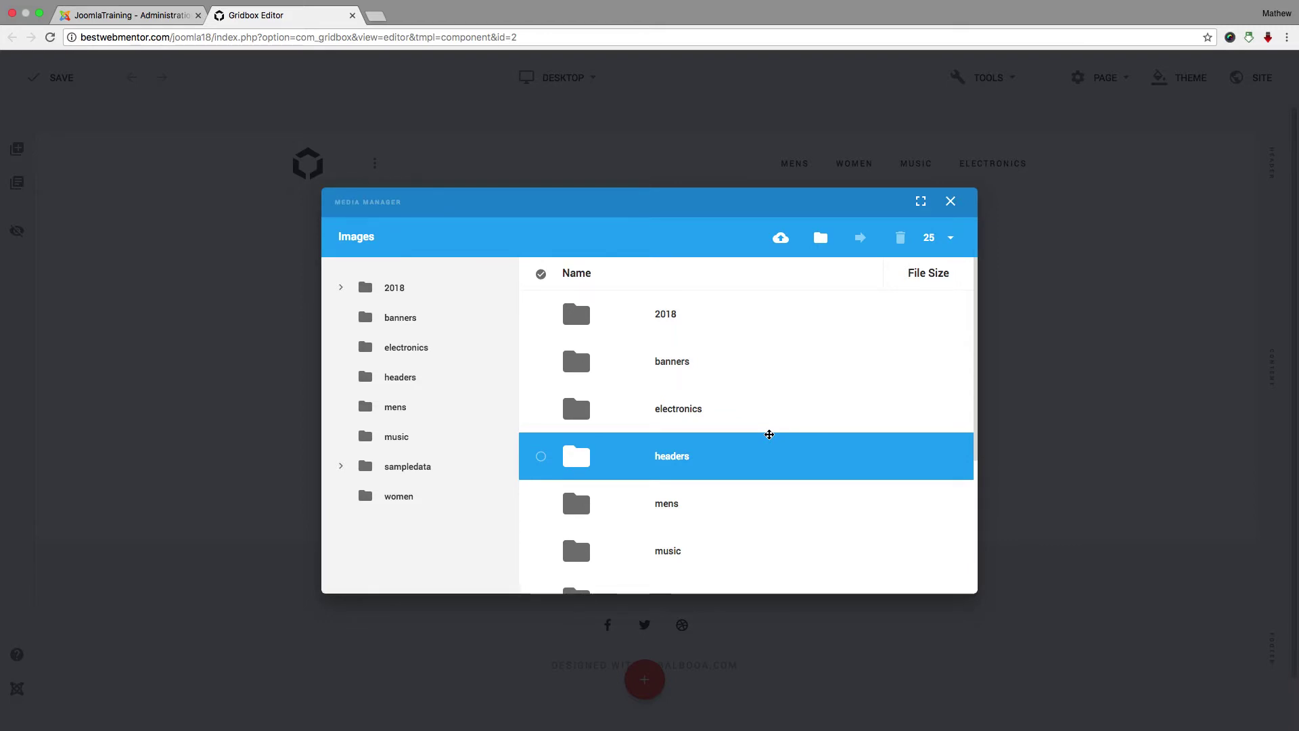
scroll(769, 435, "down", 3)
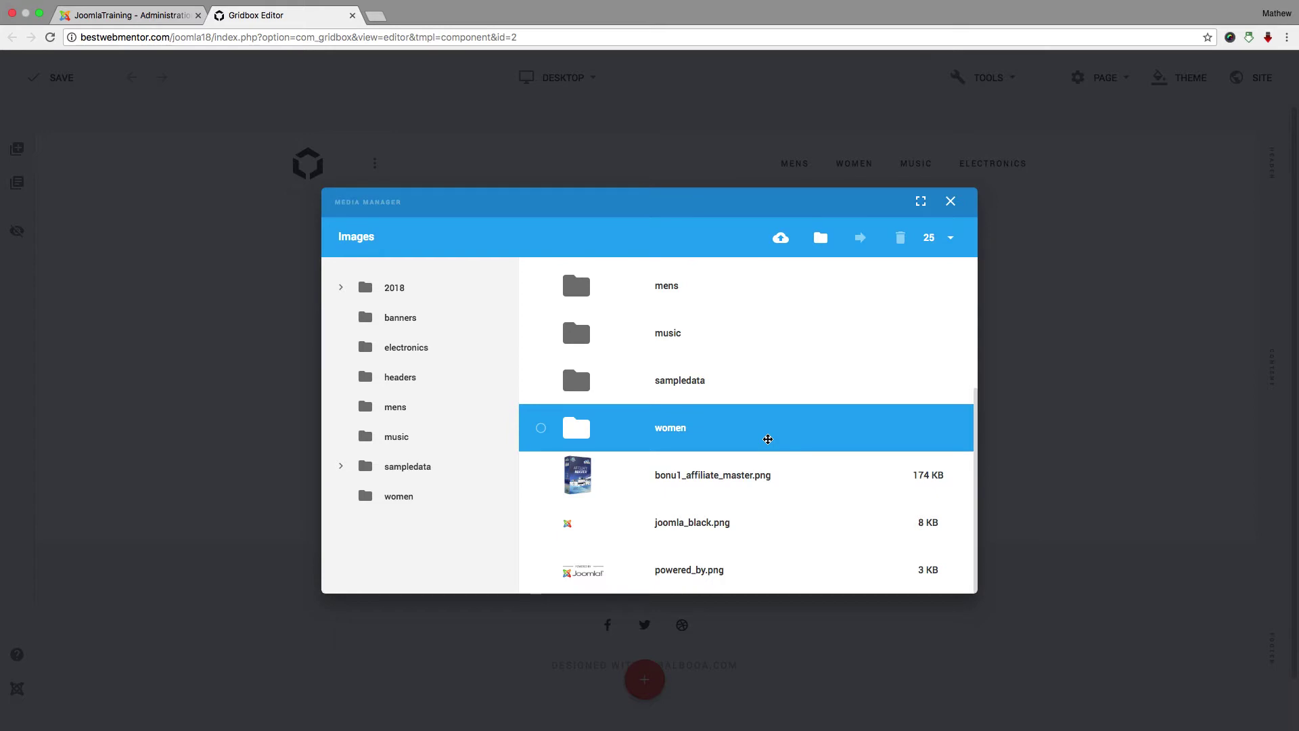
scroll(767, 439, "up", 1)
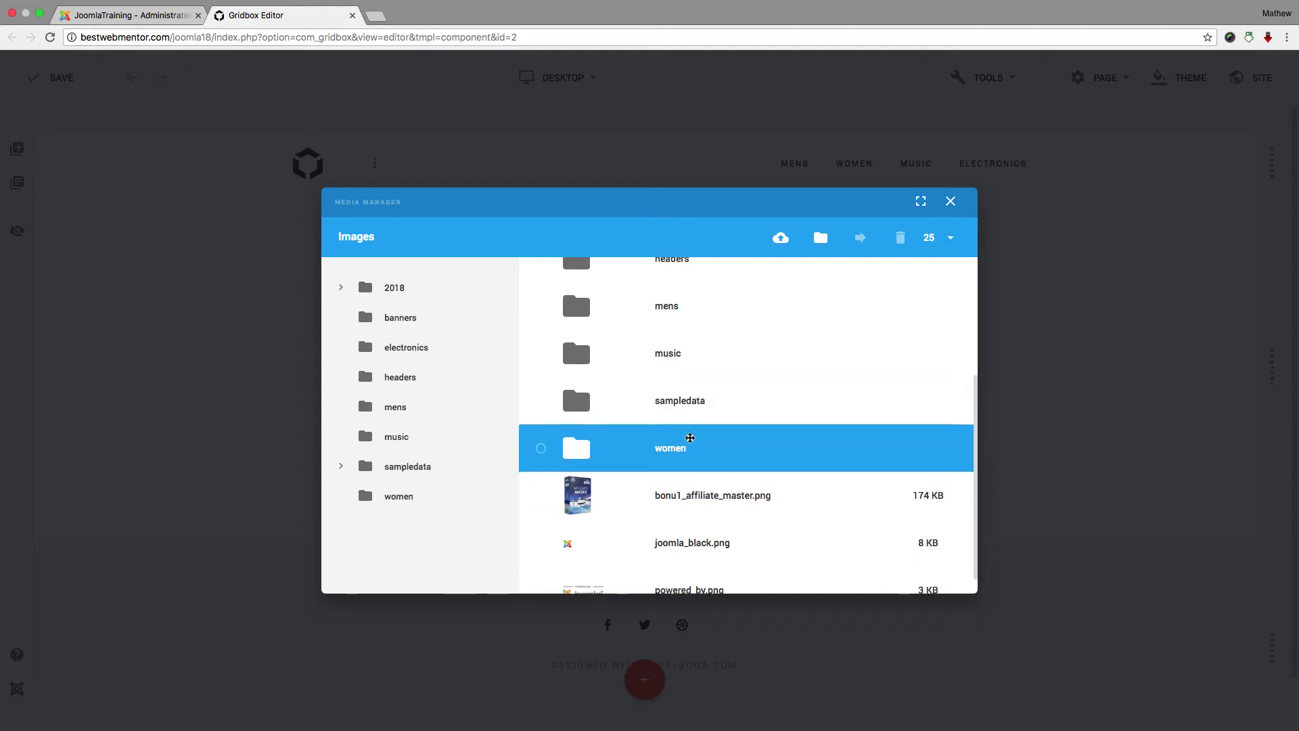
scroll(690, 436, "down", 1)
scroll(690, 438, "up", 3)
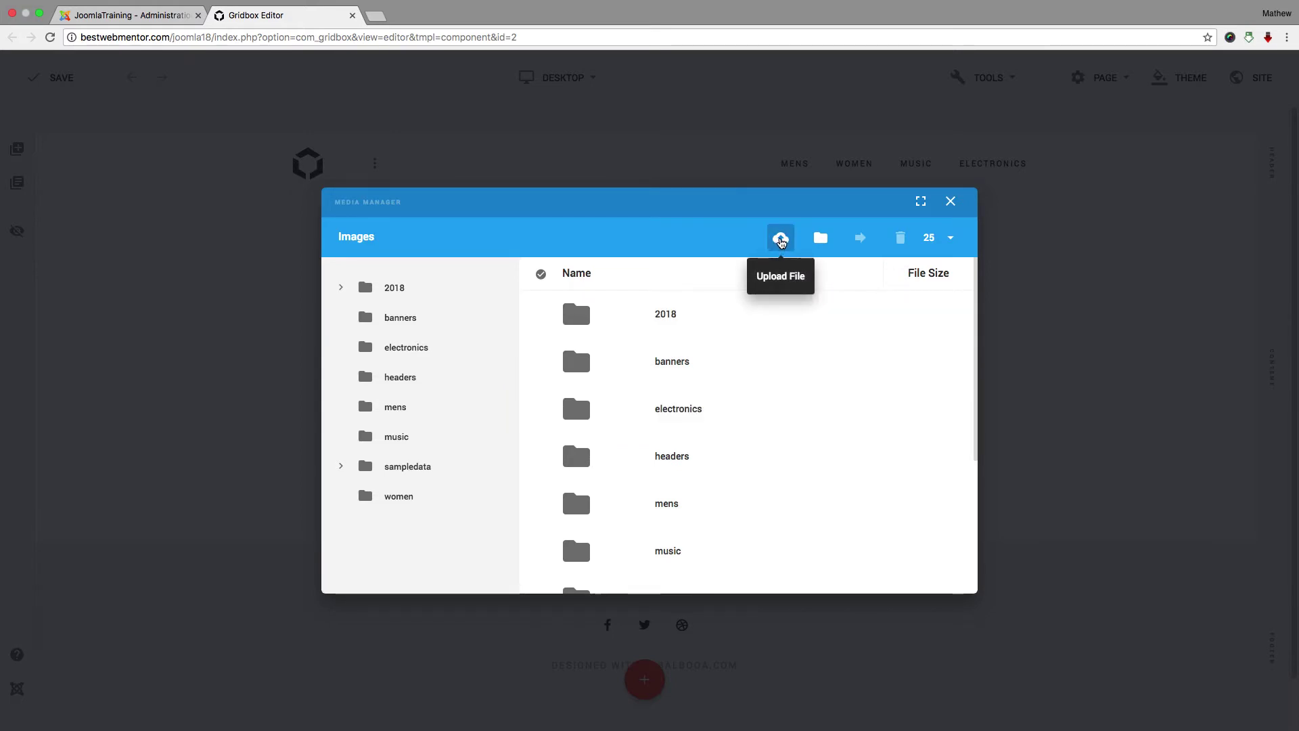
left_click(781, 240)
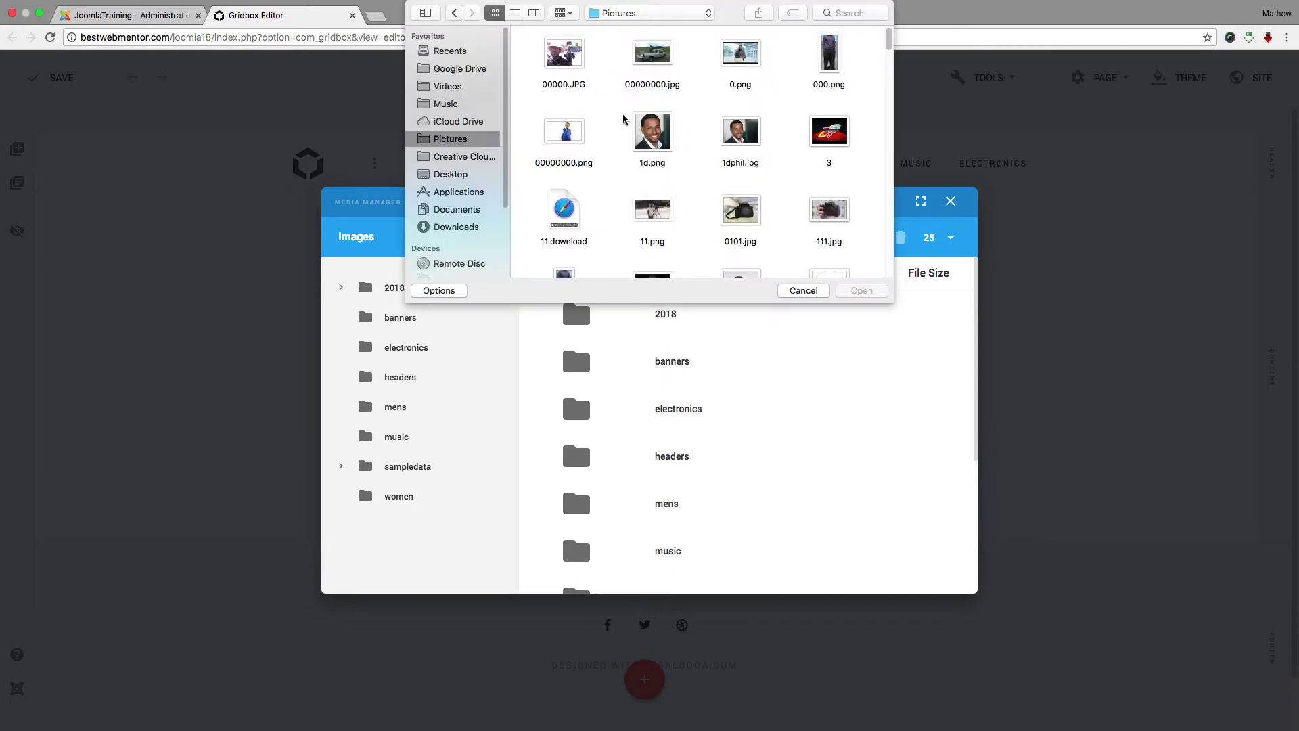
left_click_drag(889, 39, 889, 95)
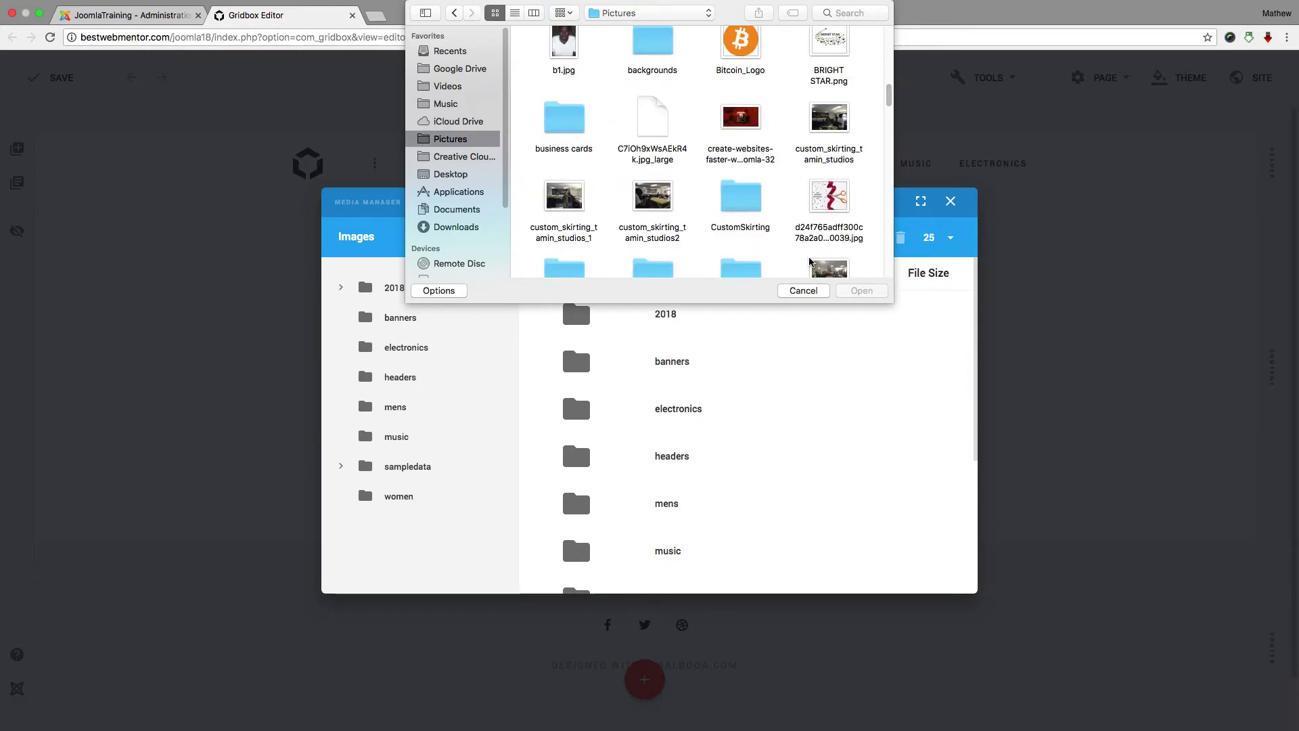
left_click(802, 291)
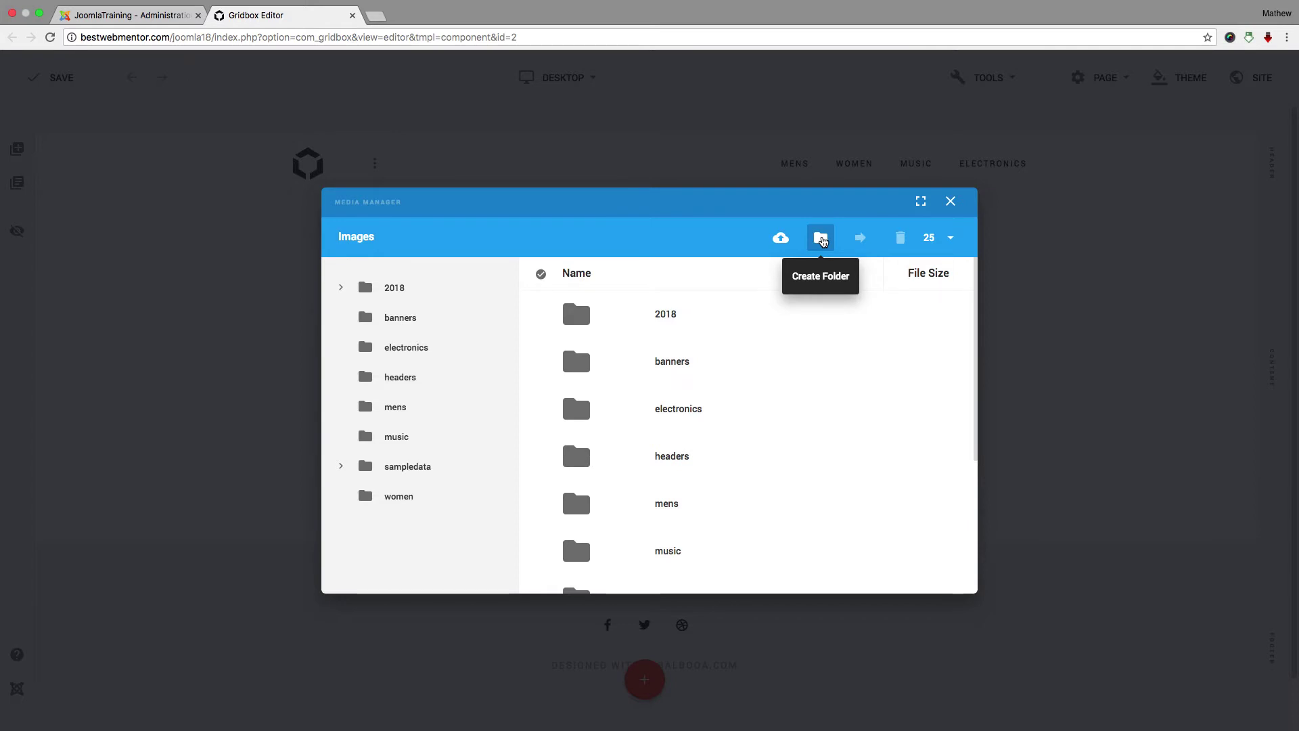
Step: Create a folder named Gridbox in the media manager's Images directory
left_click(823, 241)
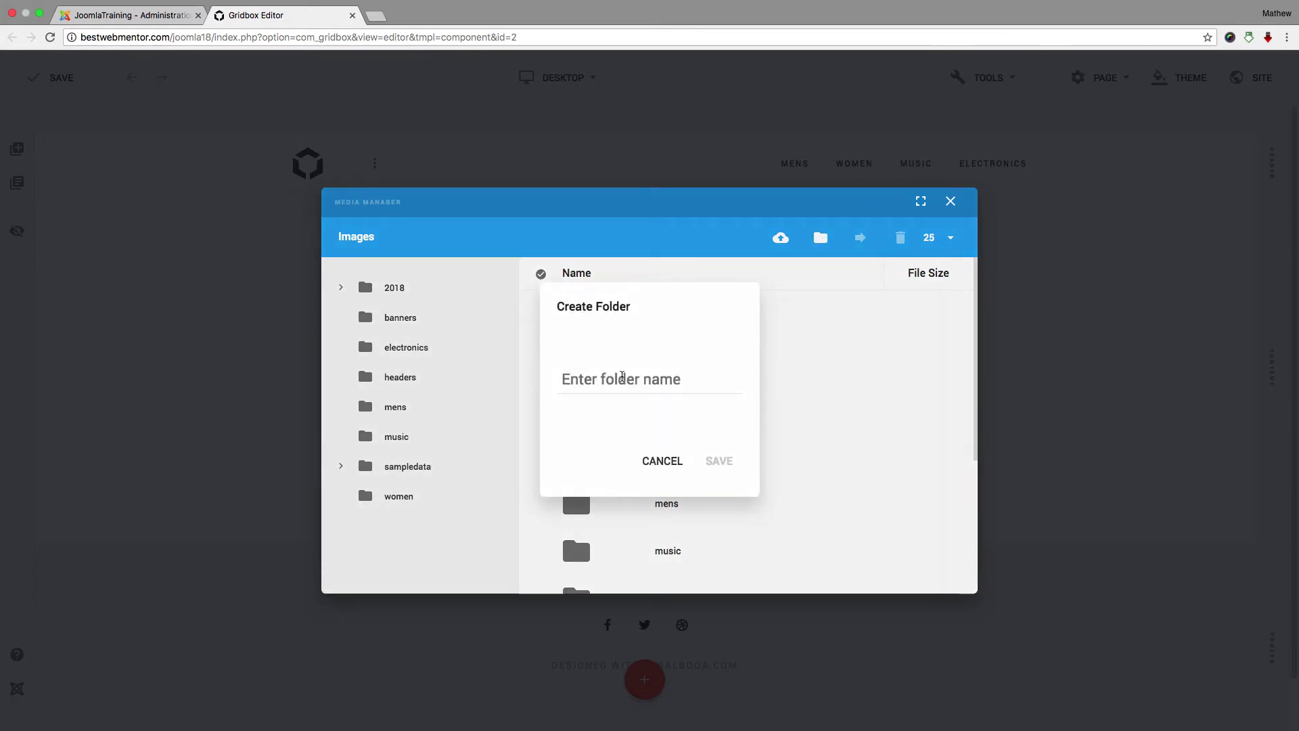
left_click(622, 377)
type("Gridbox")
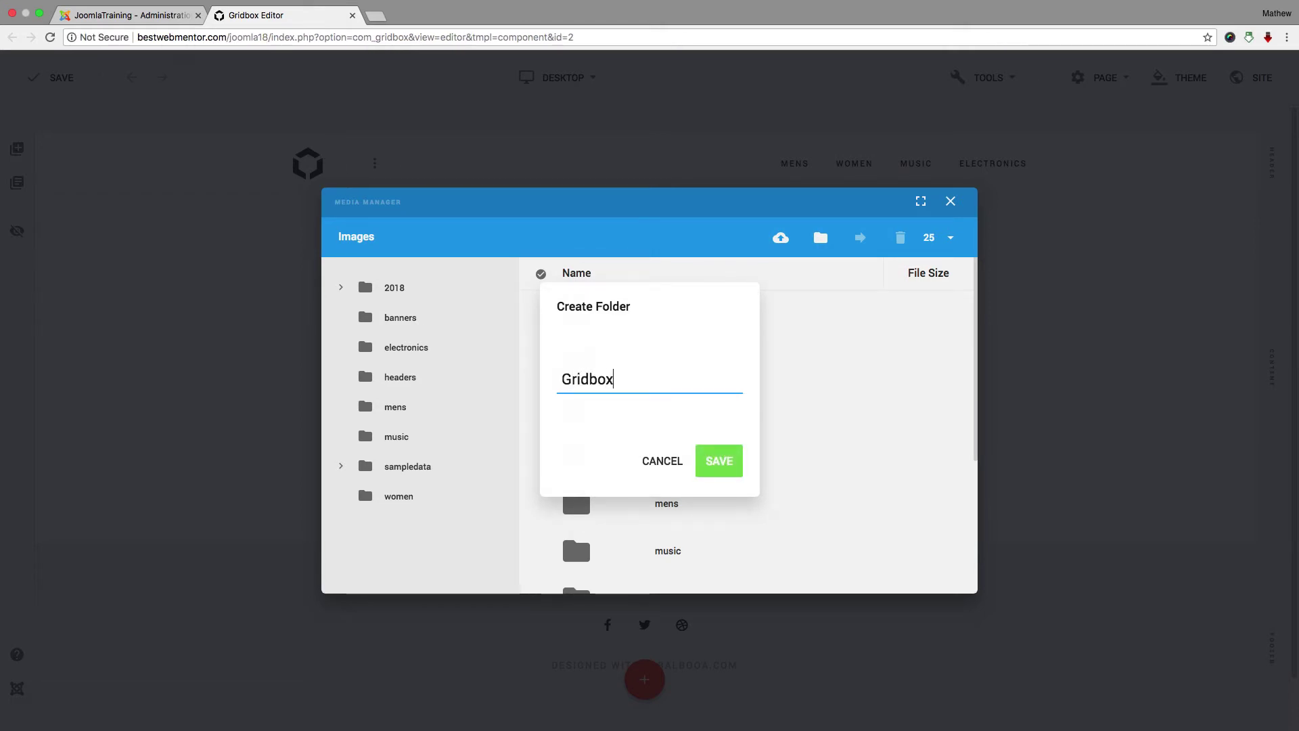
left_click(712, 459)
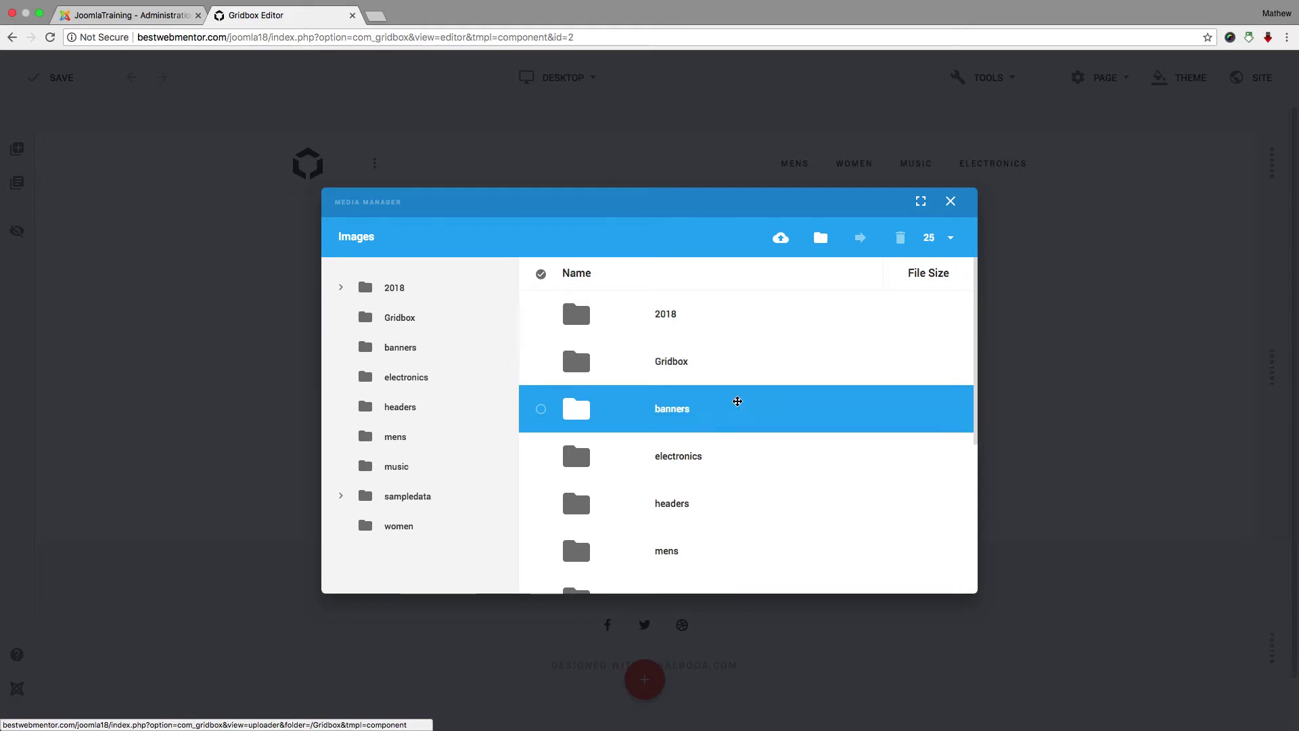
Step: Insert bonu1_affiliate_master.png from the Images directory into the page
scroll(736, 401, "down", 3)
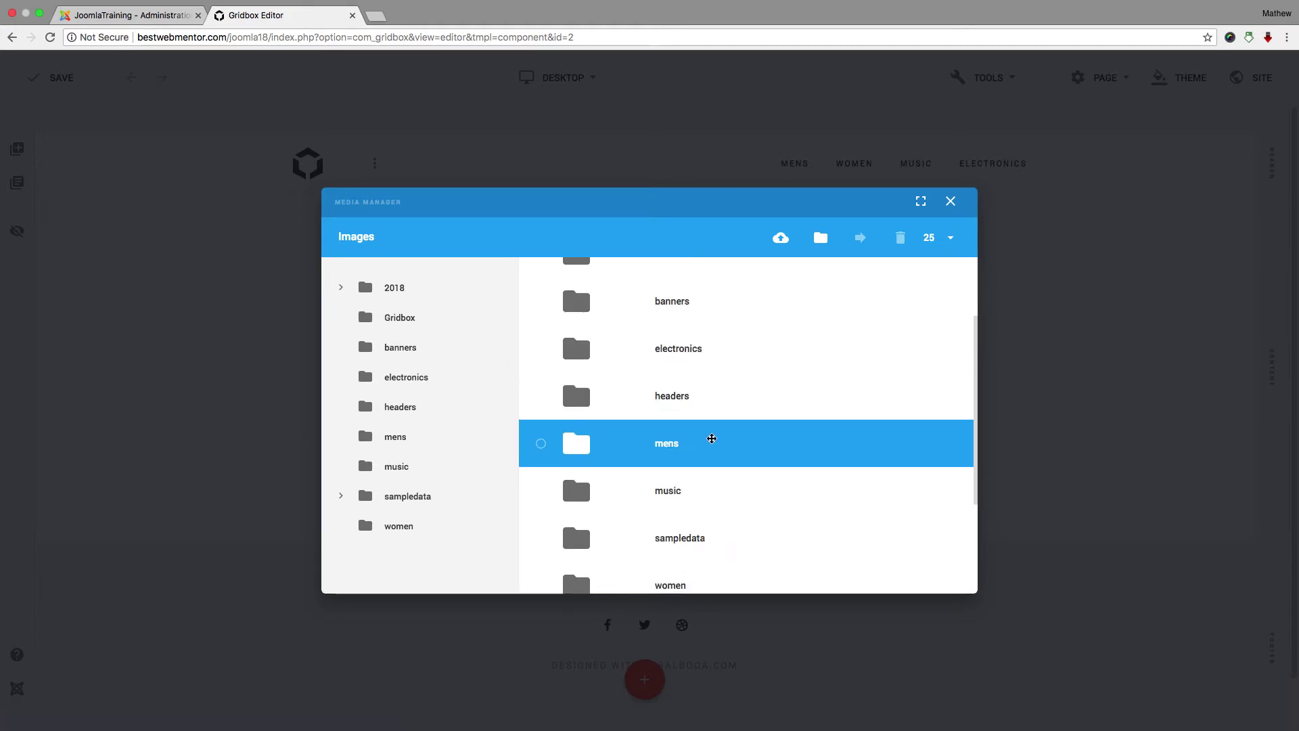
scroll(712, 439, "down", 4)
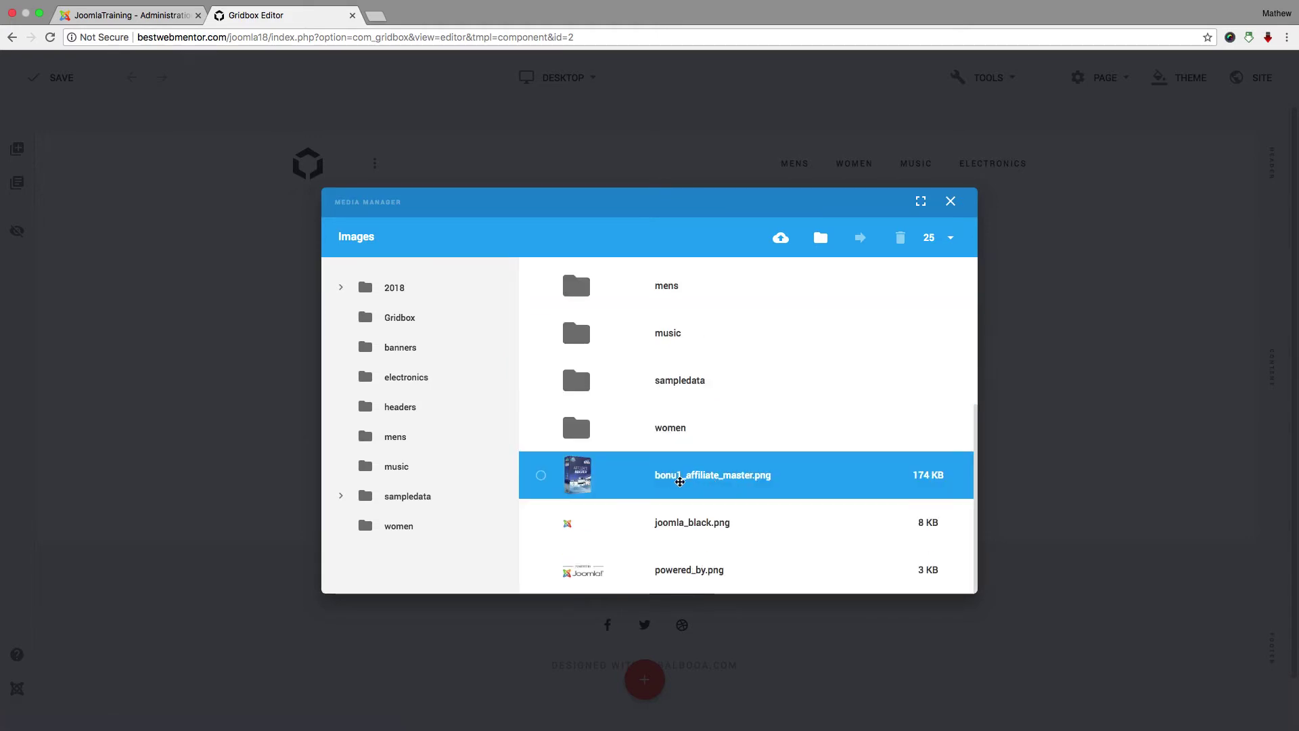
left_click(541, 476)
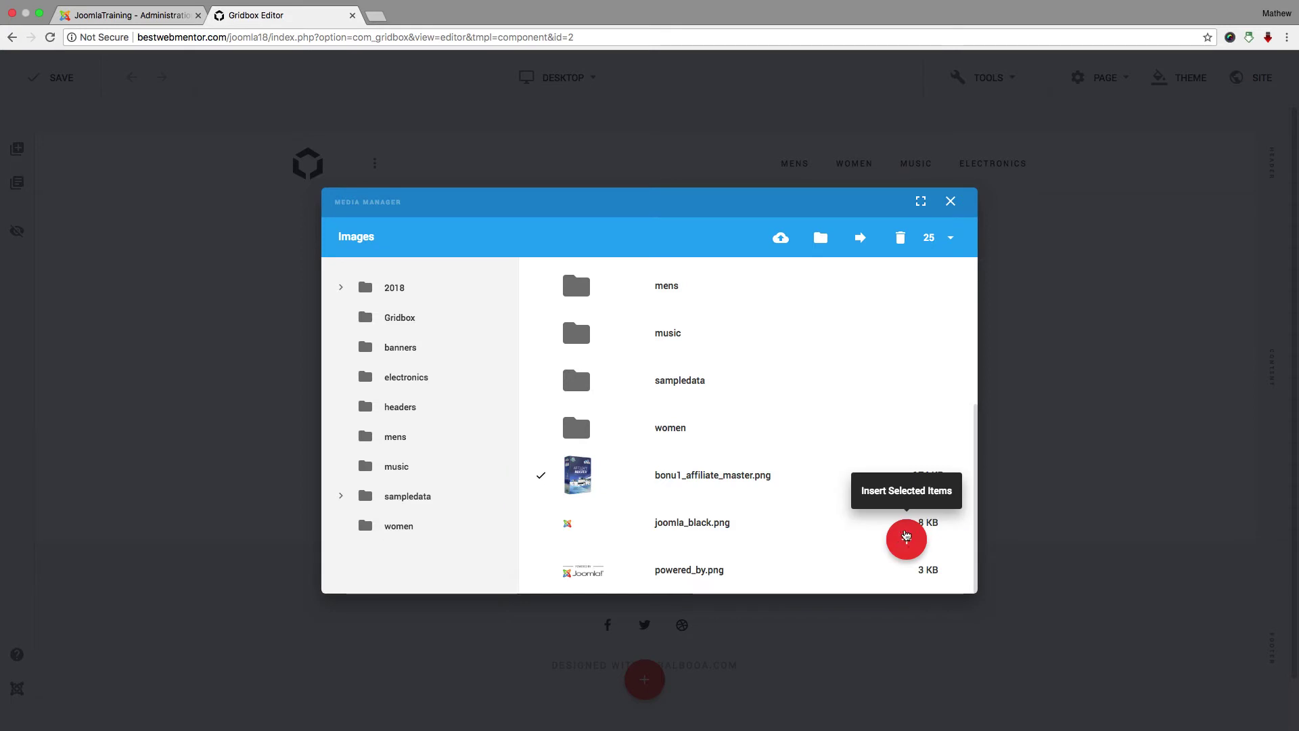
left_click(906, 537)
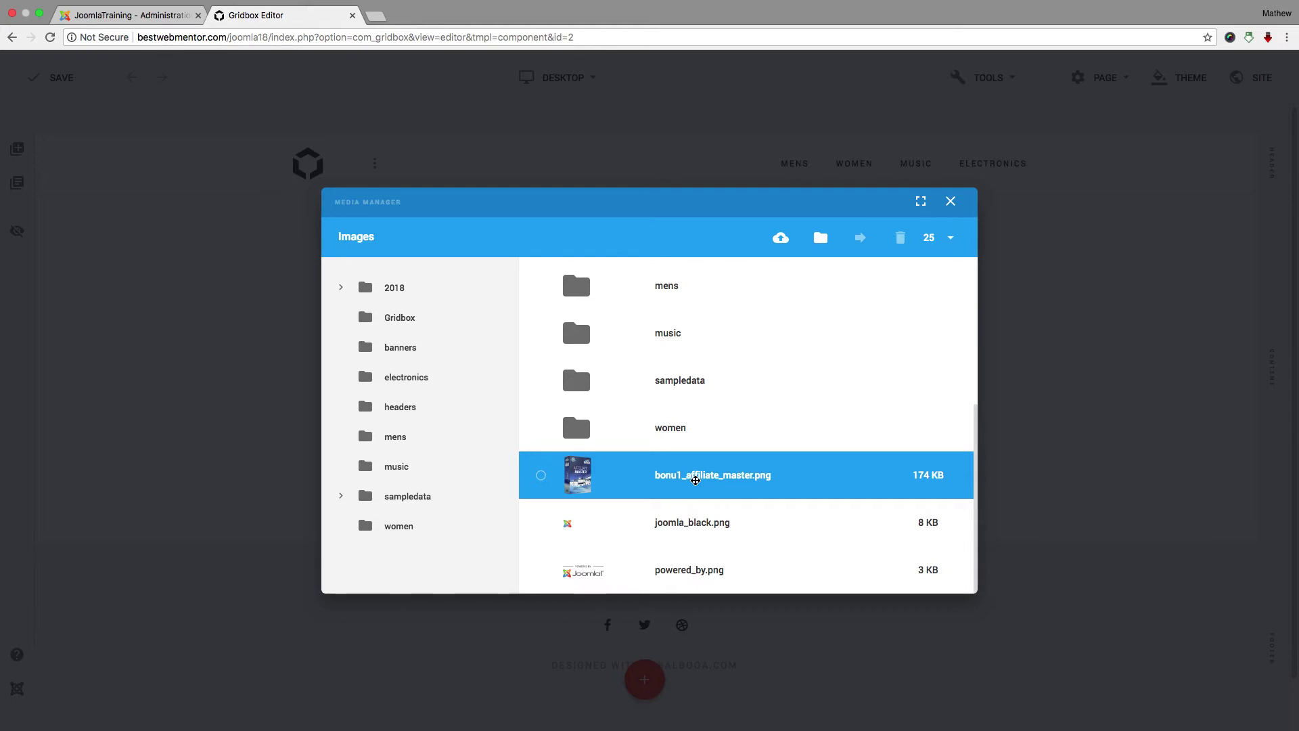
left_click(541, 479)
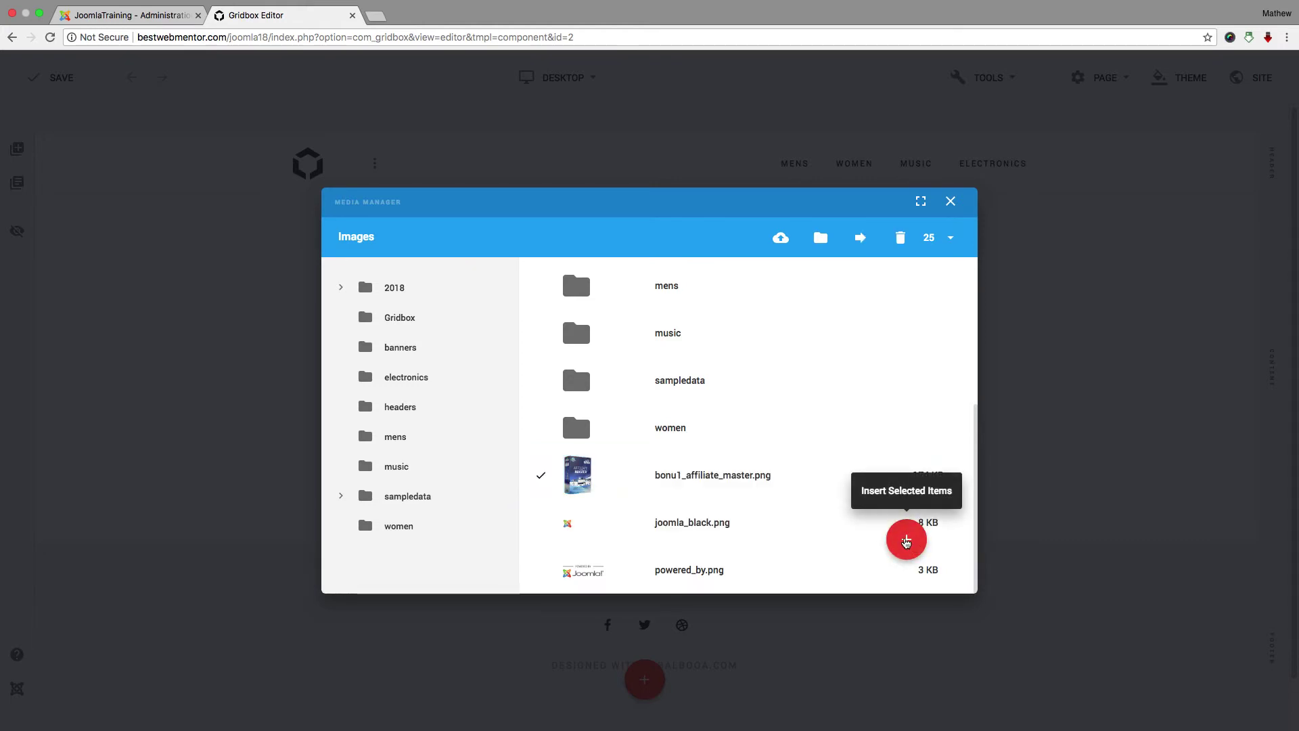
left_click(906, 540)
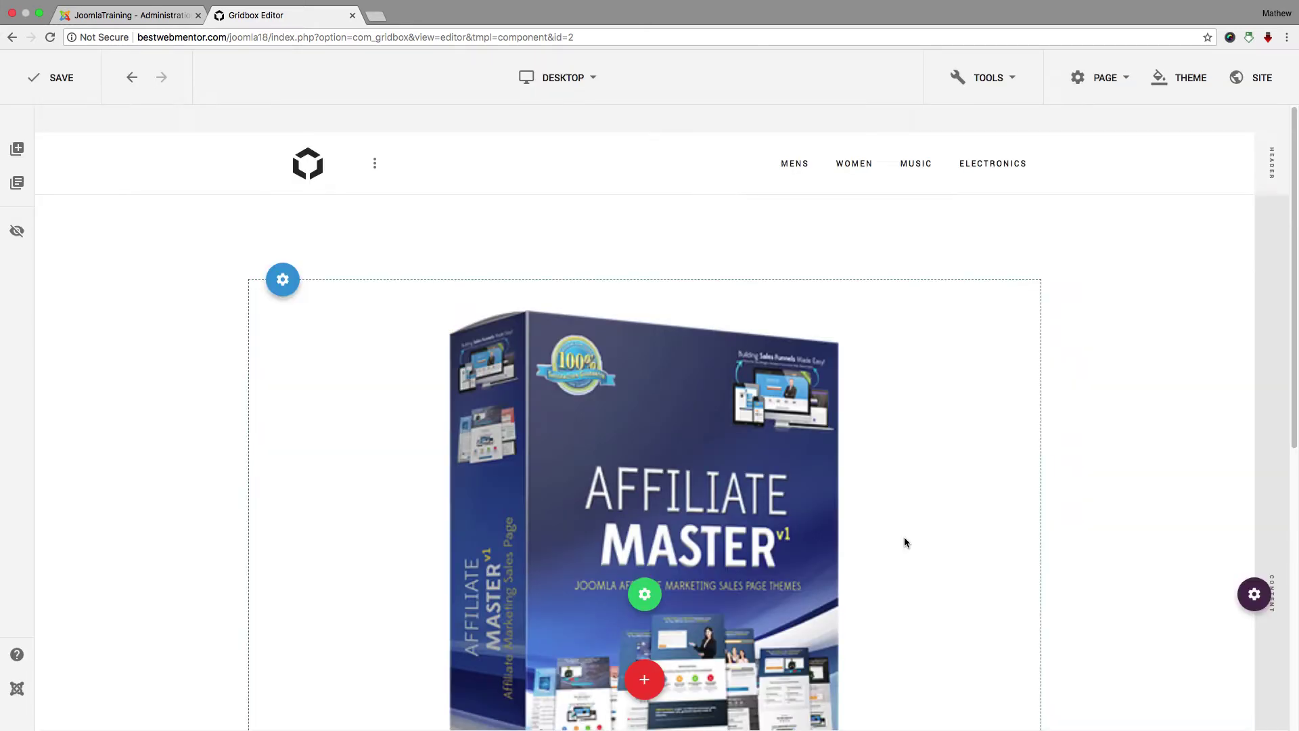
scroll(661, 456, "down", 3)
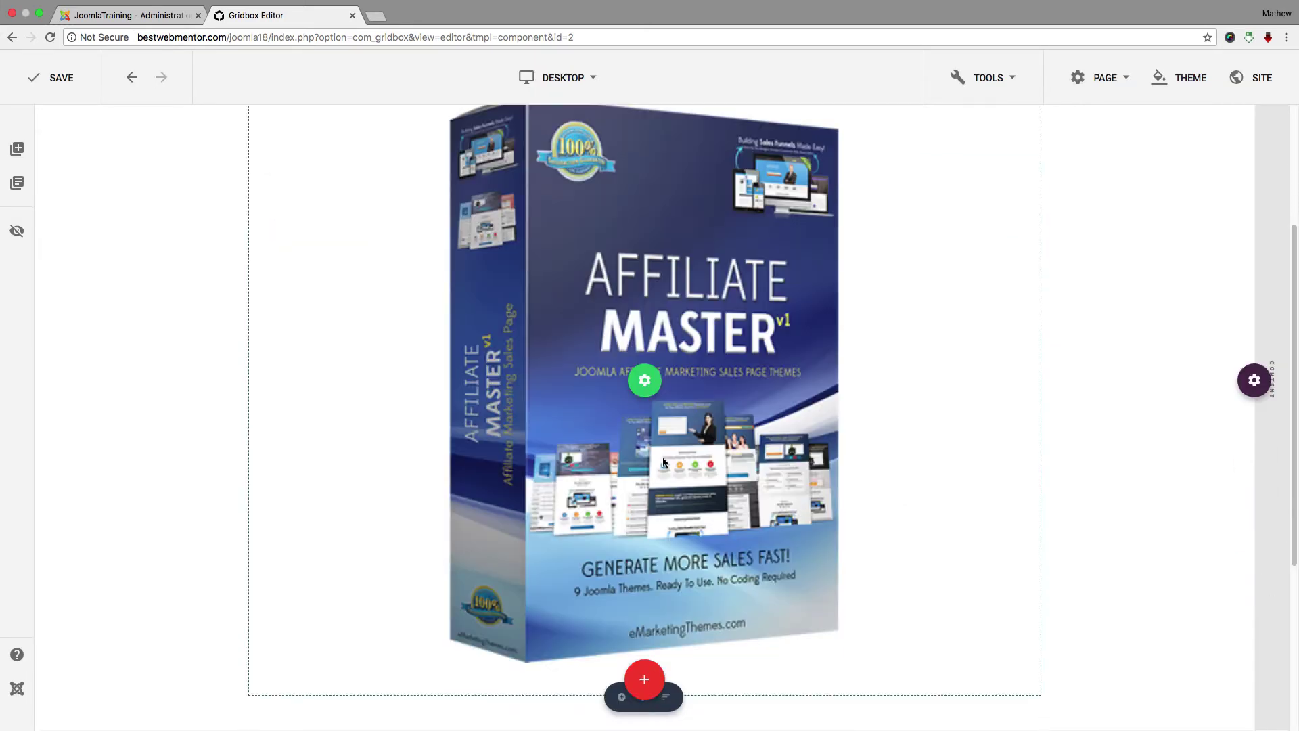
scroll(663, 462, "up", 2)
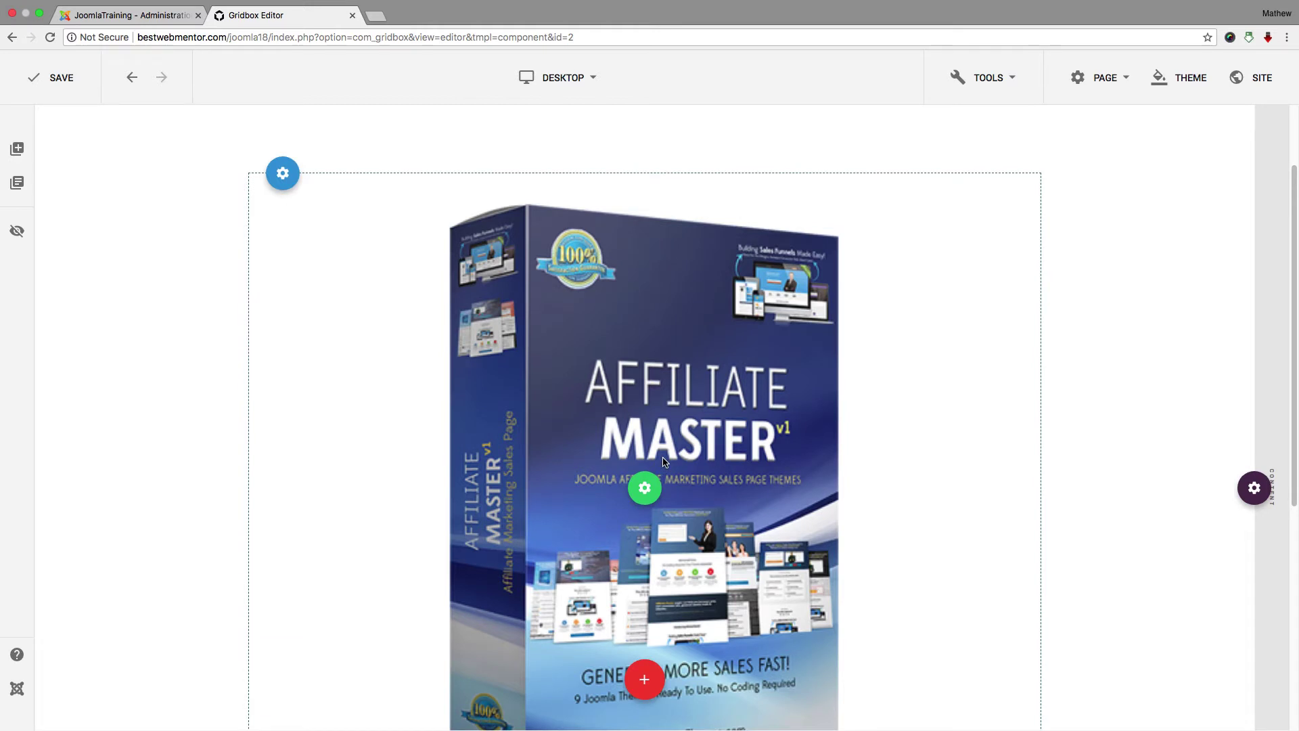
scroll(651, 405, "up", 2)
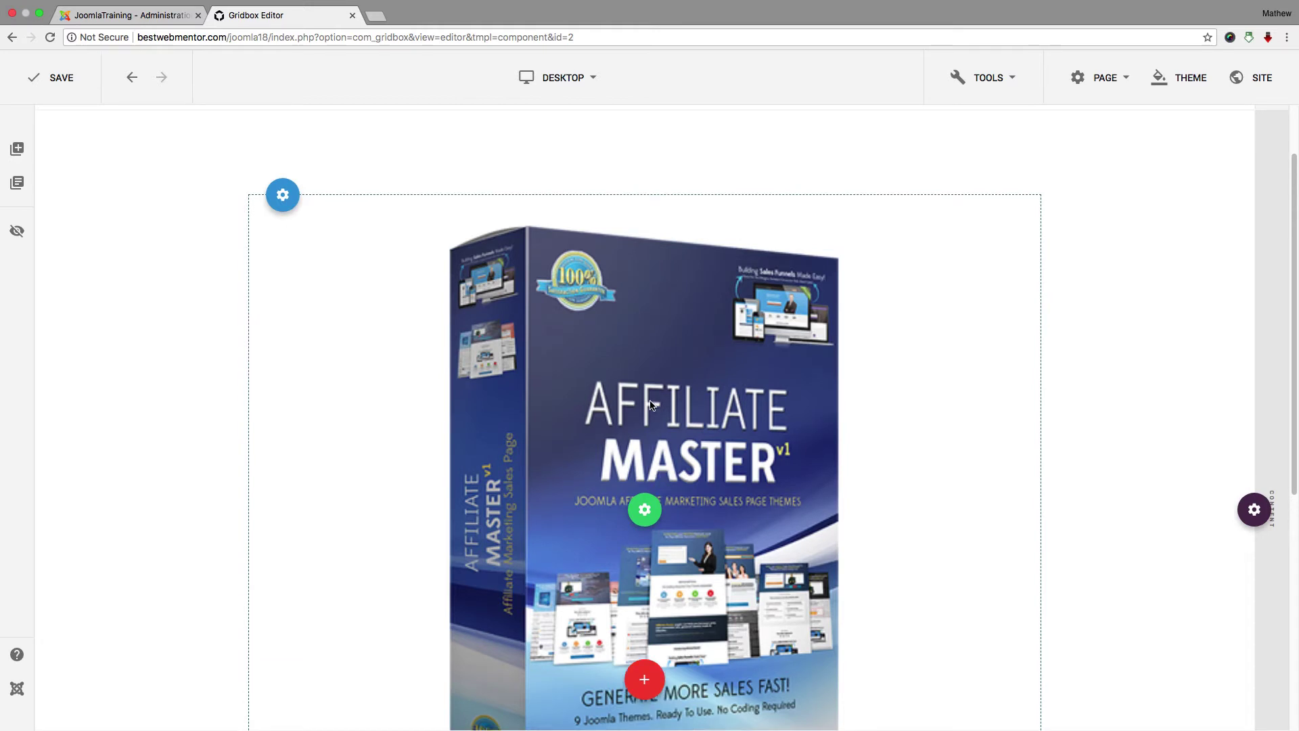
scroll(717, 413, "down", 5)
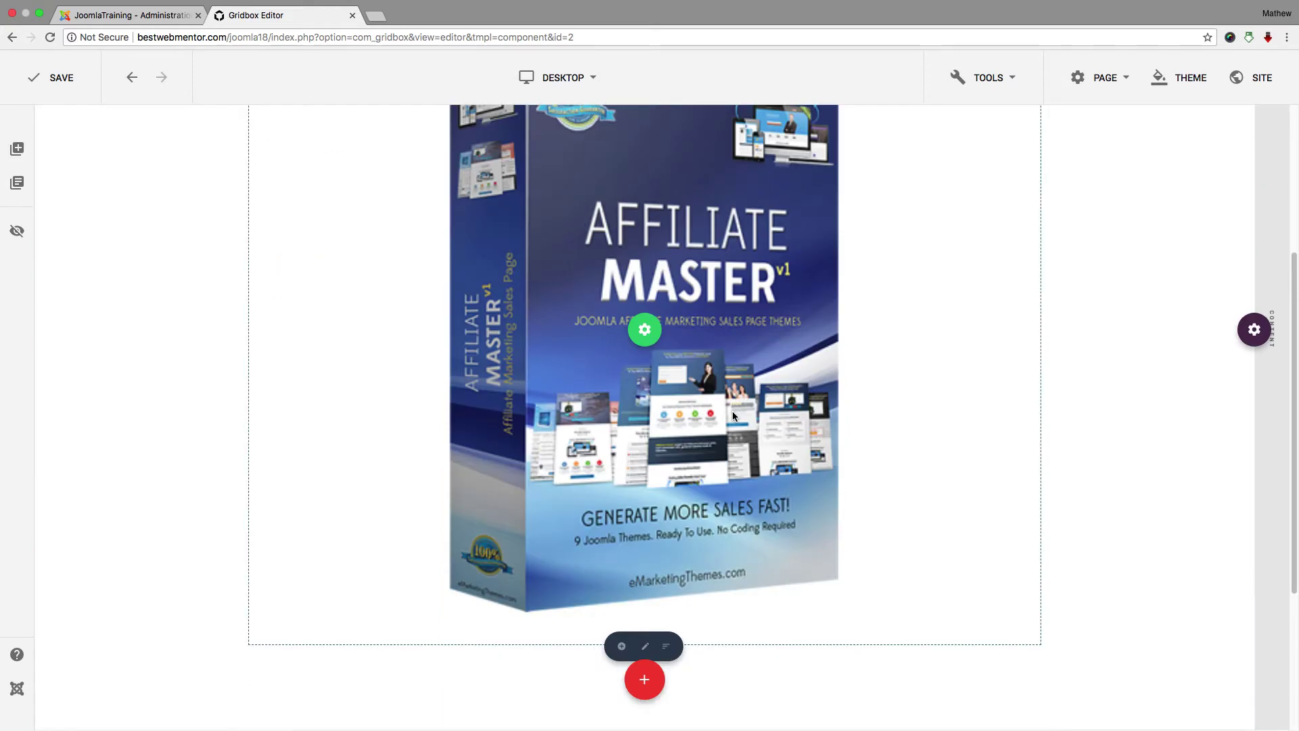
scroll(733, 415, "up", 4)
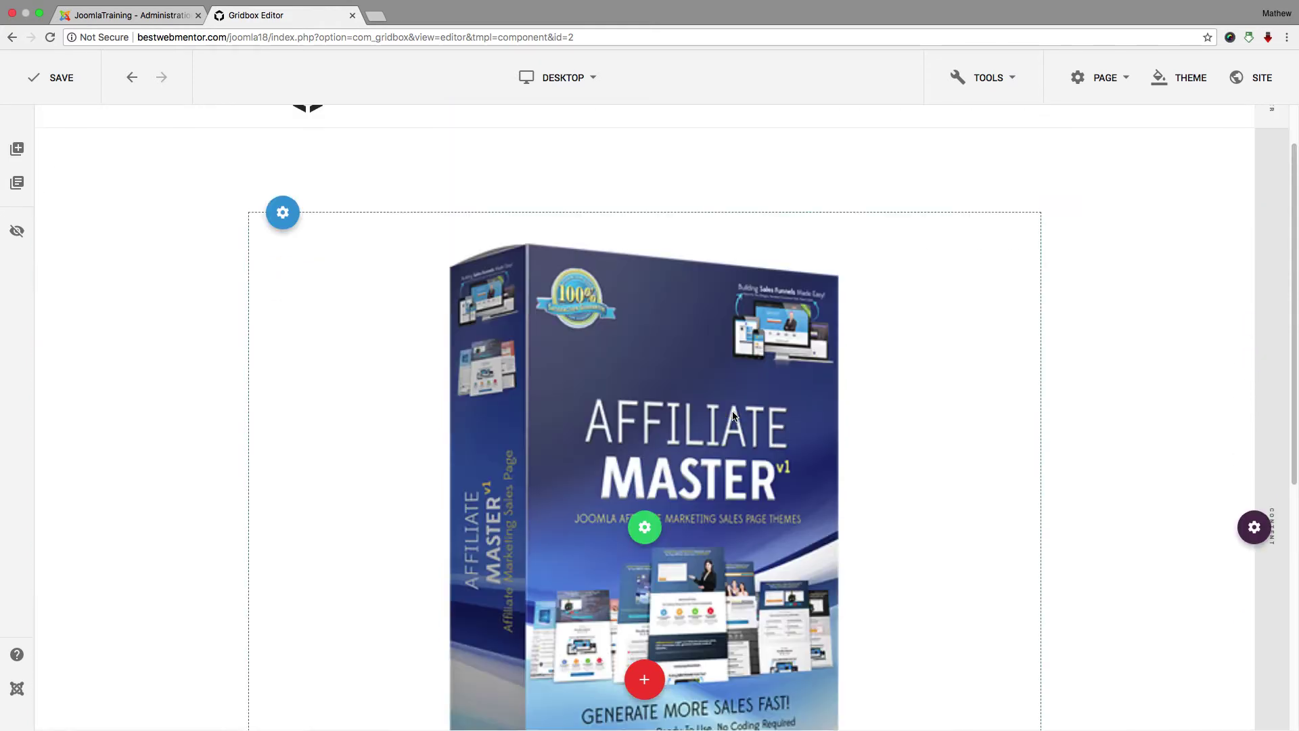
scroll(734, 414, "down", 2)
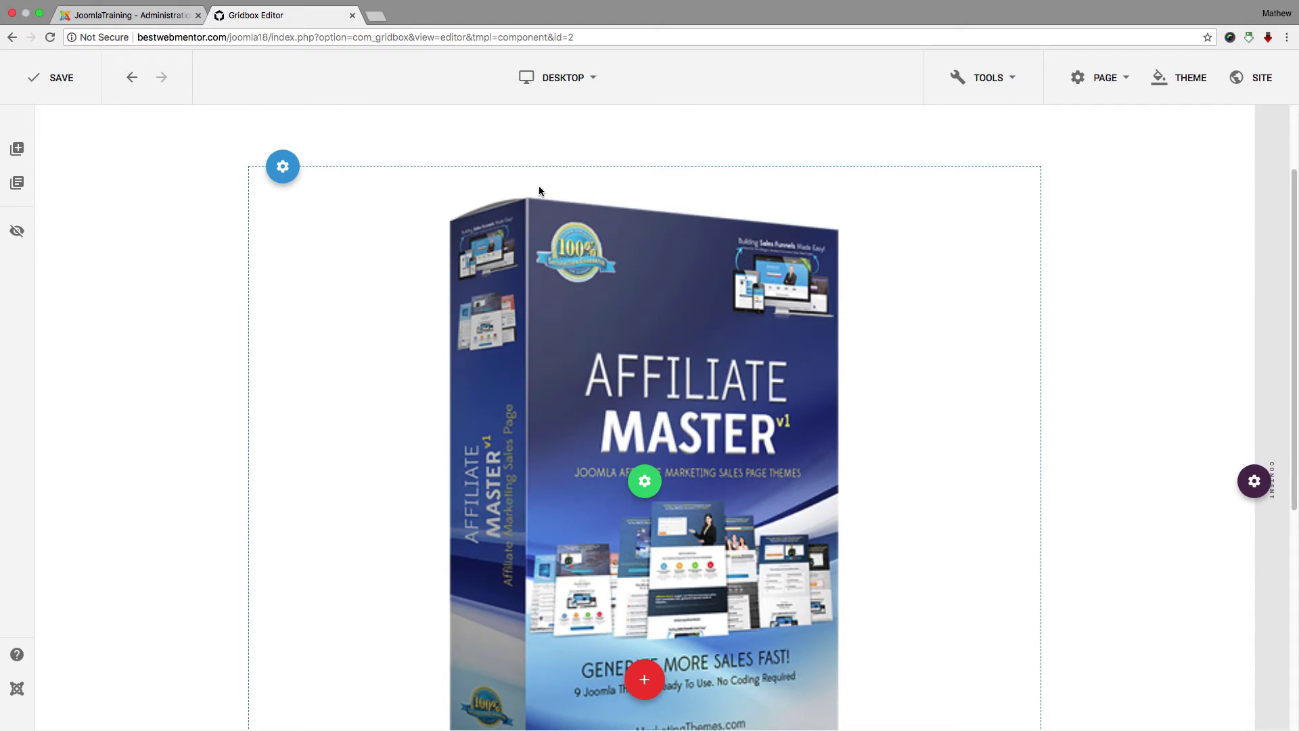
Step: Edit the inserted box image, setting its alt text to box_joomla and its width to 226 px
mouse_move(645, 481)
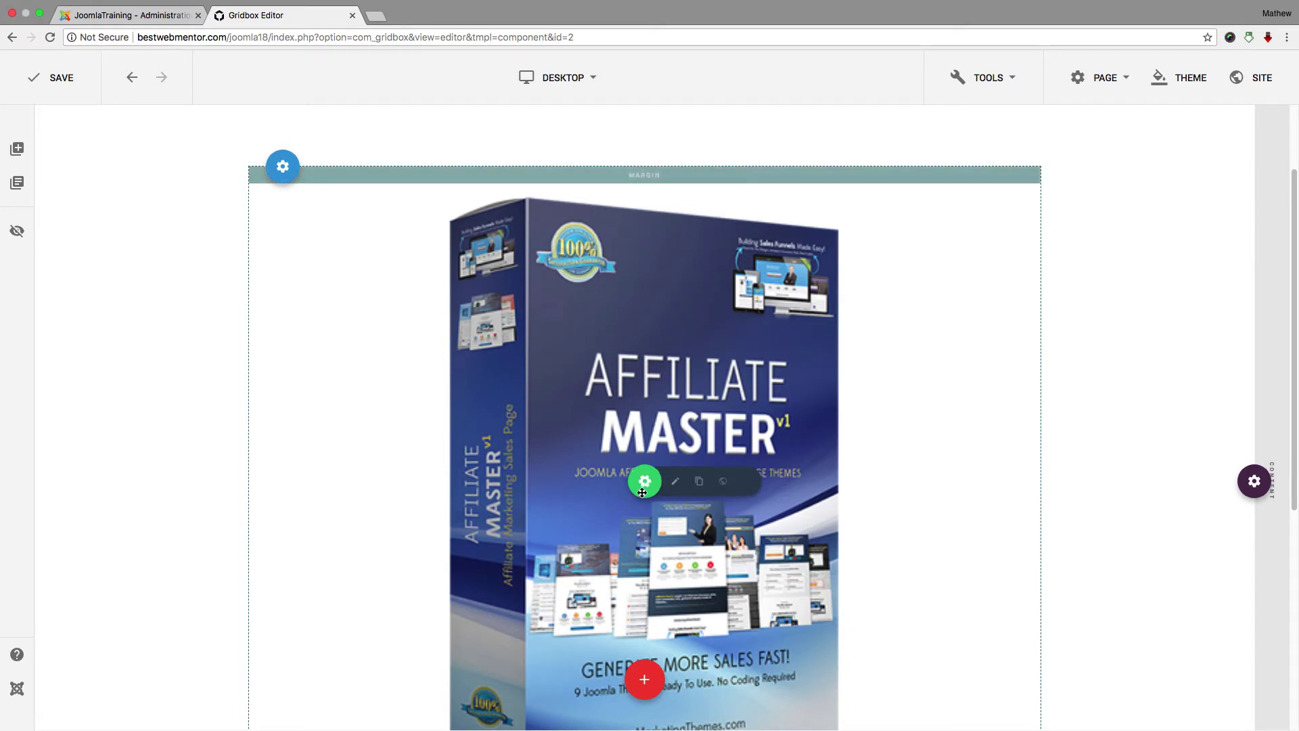
left_click(676, 482)
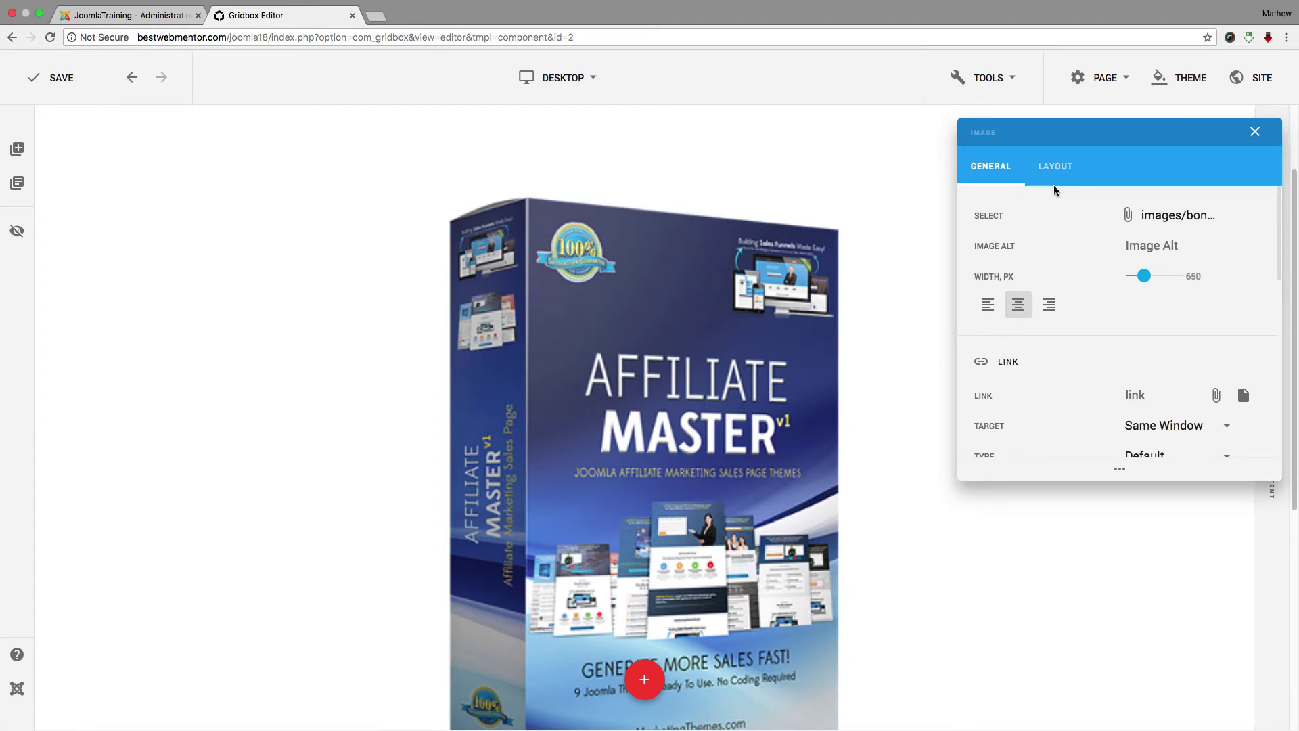
left_click(1171, 221)
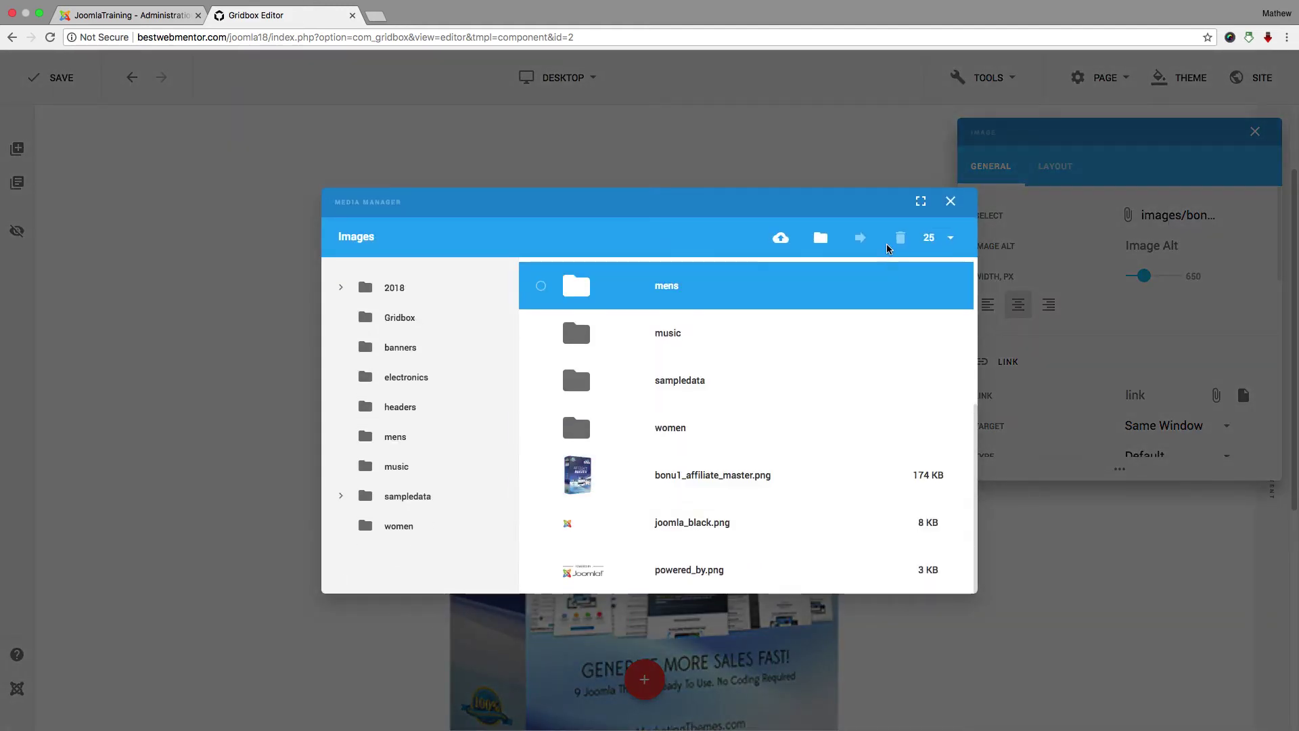
left_click(950, 201)
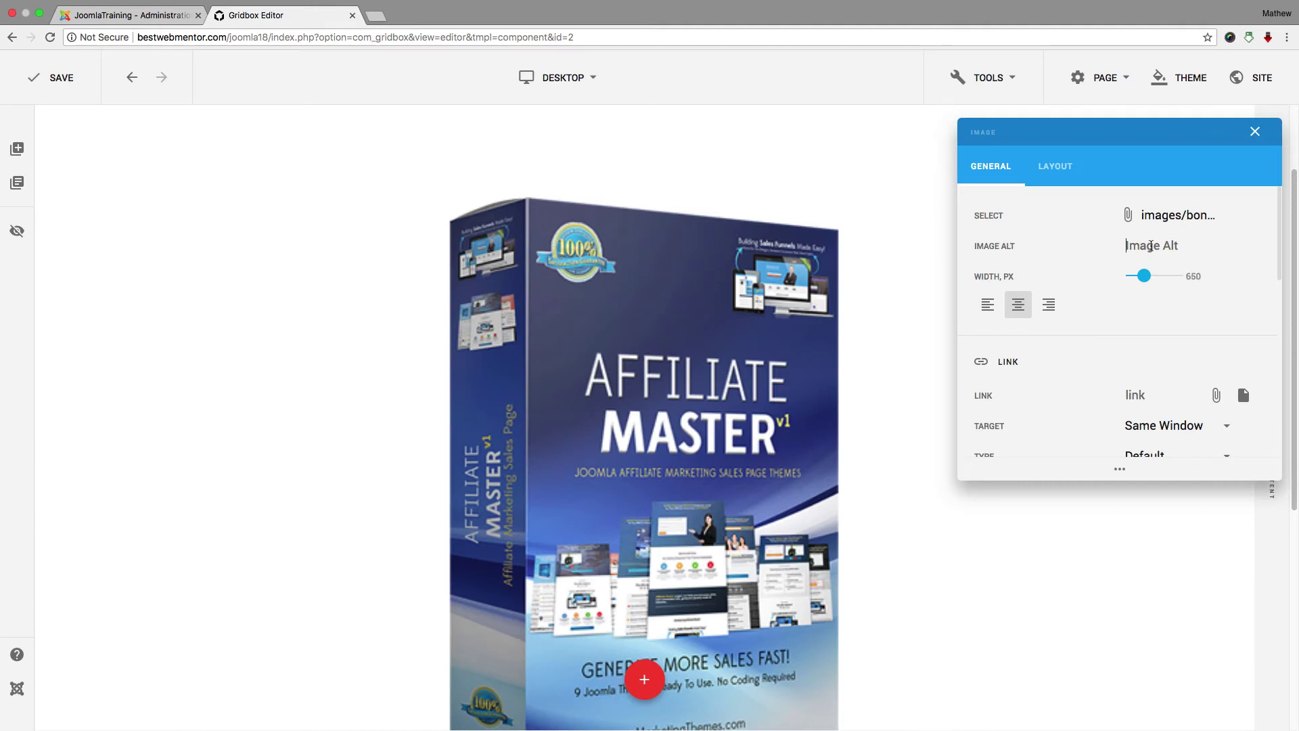
left_click(1150, 247)
type("box_joomla")
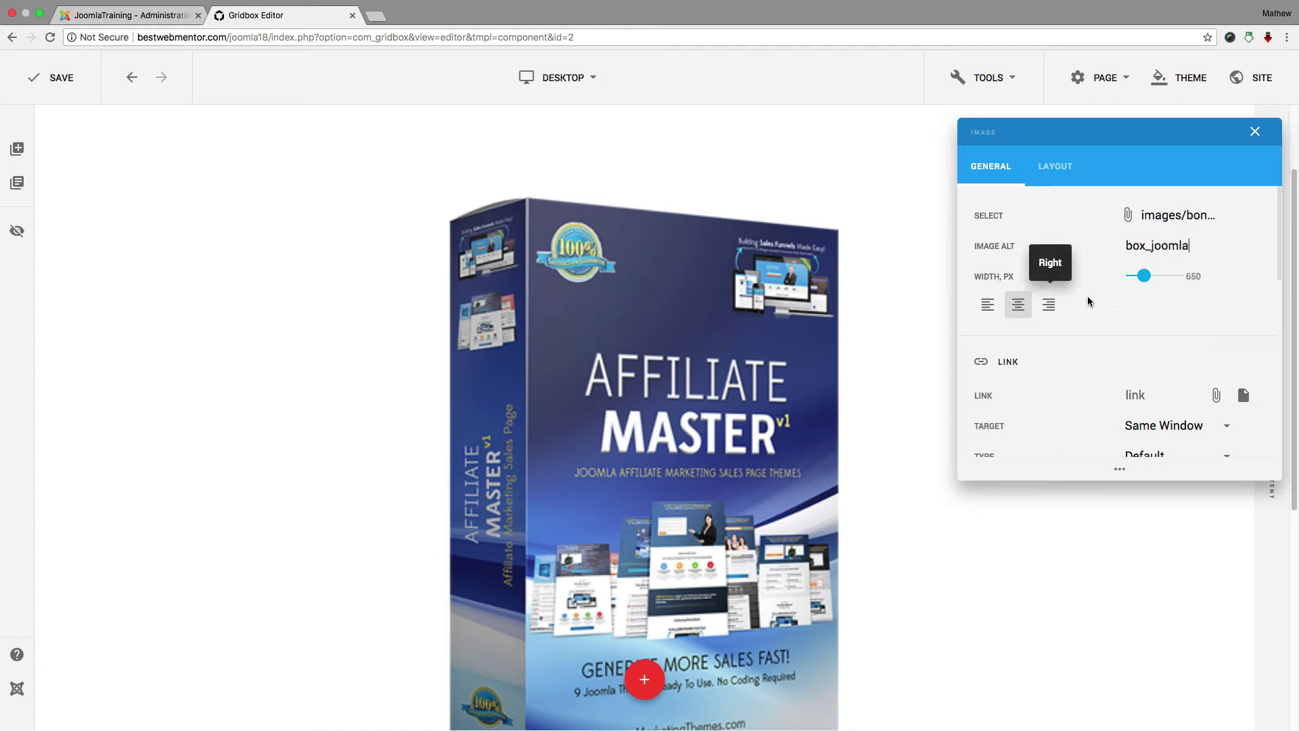
mouse_move(1143, 276)
left_mouse_down()
mouse_move(1161, 279)
mouse_move(1137, 282)
left_mouse_up()
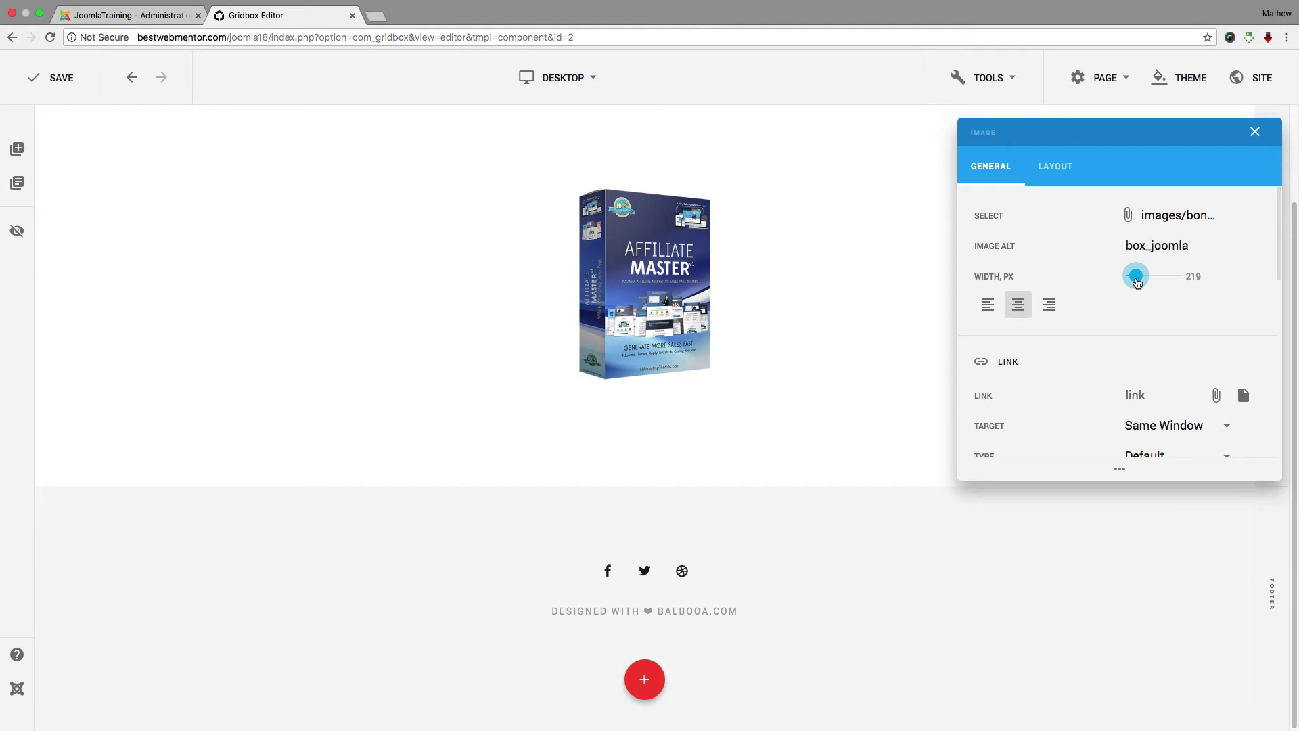
left_click_drag(1136, 283, 1137, 284)
Step: Try the left and right alignments on the box image, then return it to center
left_click(987, 308)
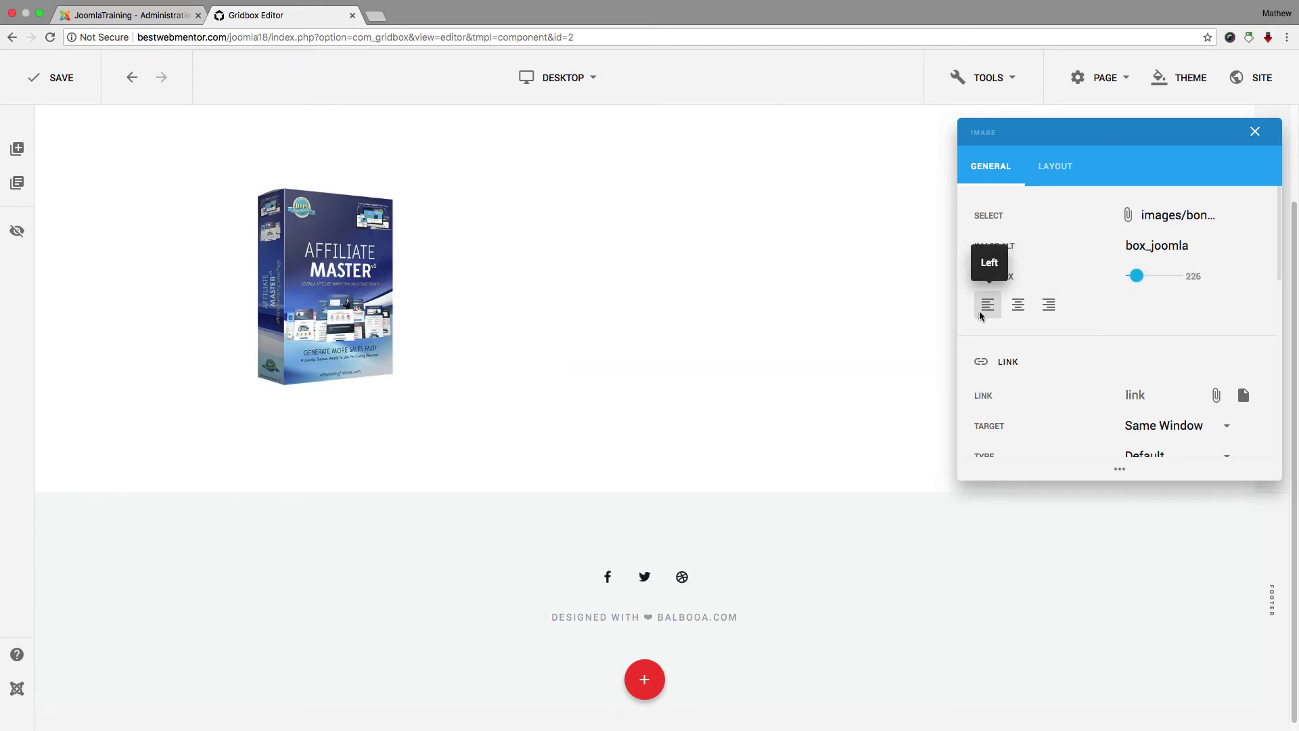
left_click(1017, 306)
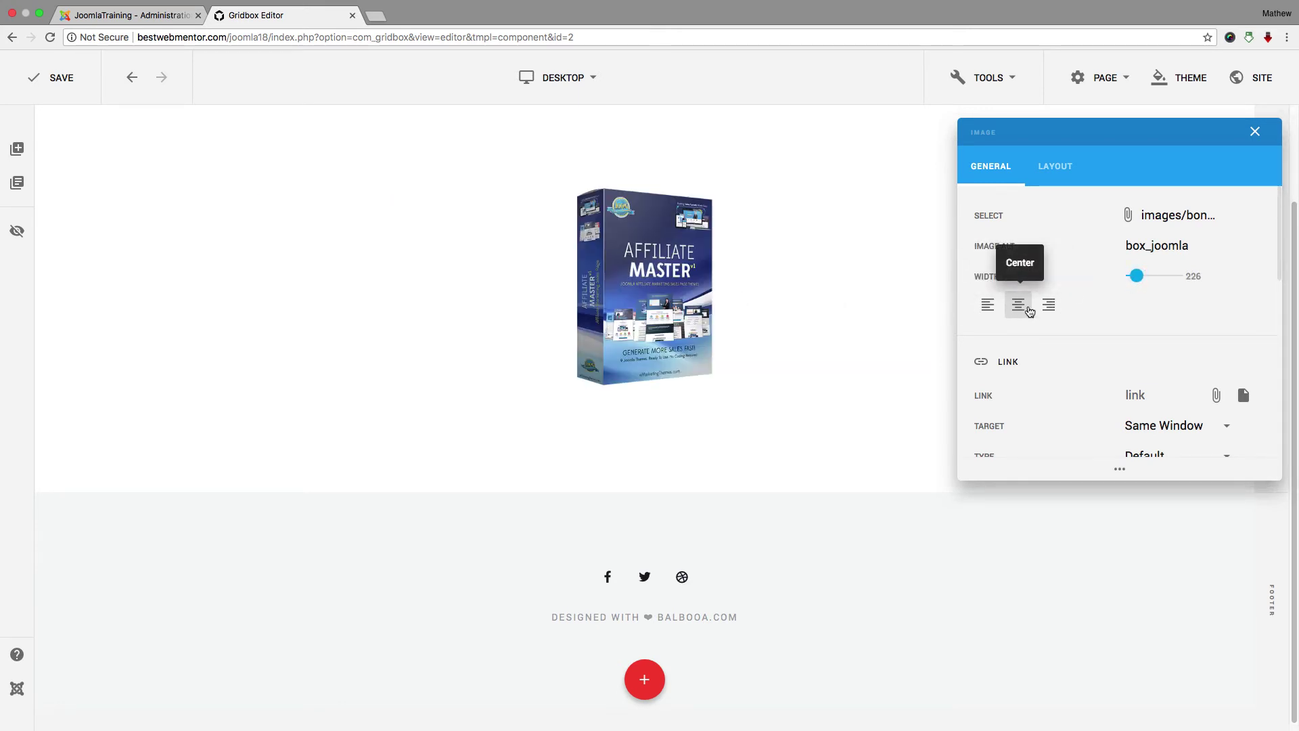
left_click(1045, 307)
left_click(1017, 305)
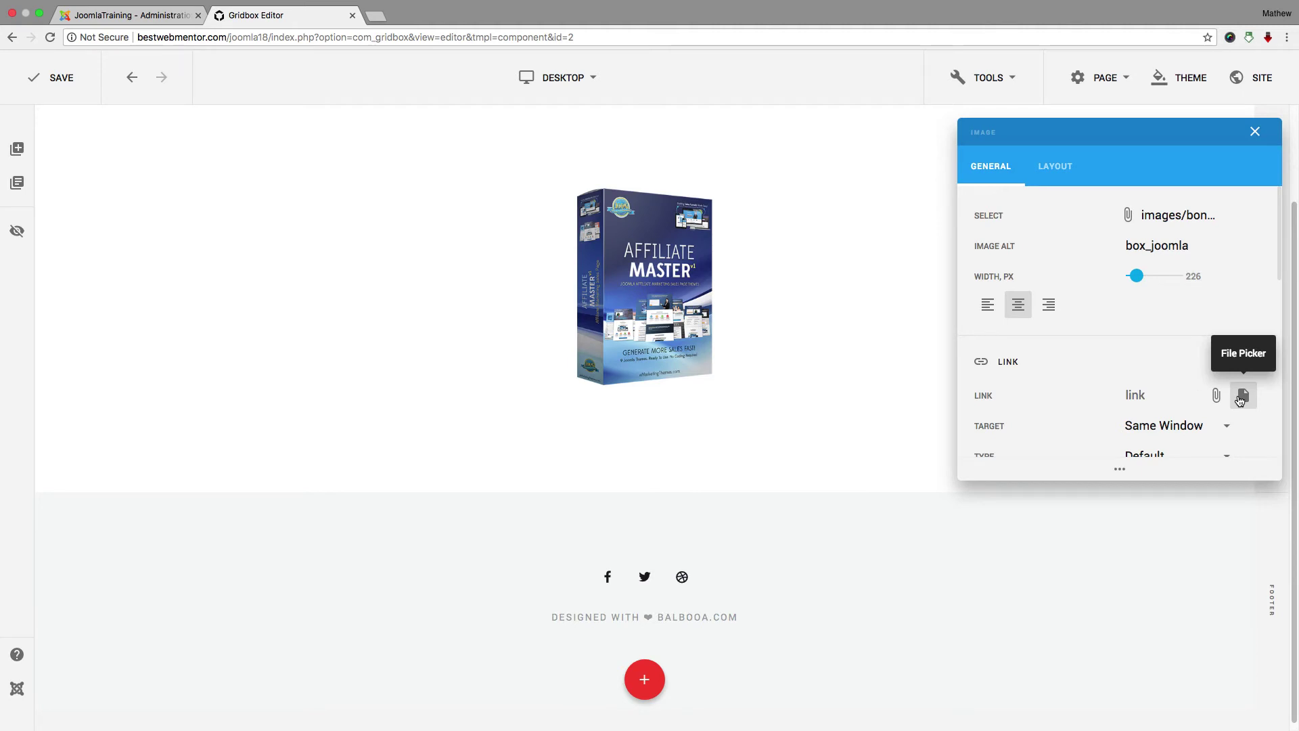
Step: Link the box image to the site owner's personal website URL and close the image settings
scroll(1083, 389, "down", 3)
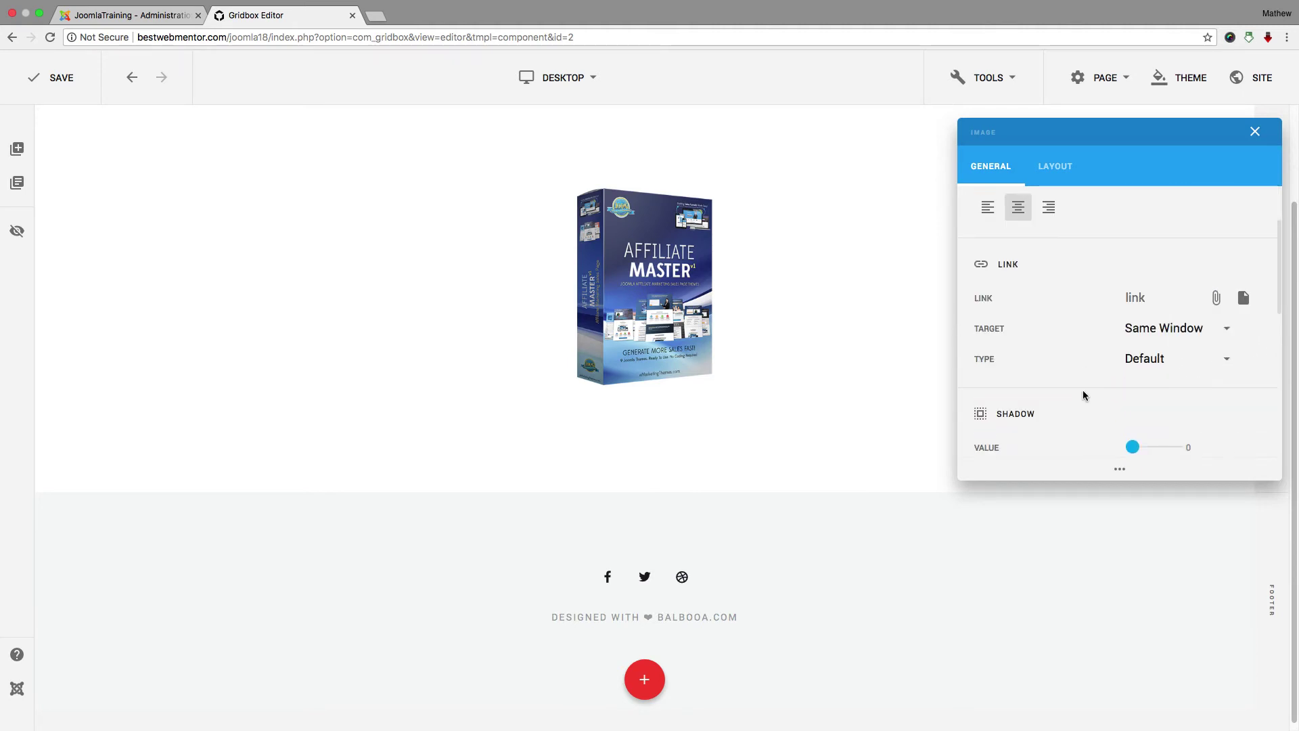
scroll(1082, 395, "down", 1)
scroll(1083, 395, "up", 1)
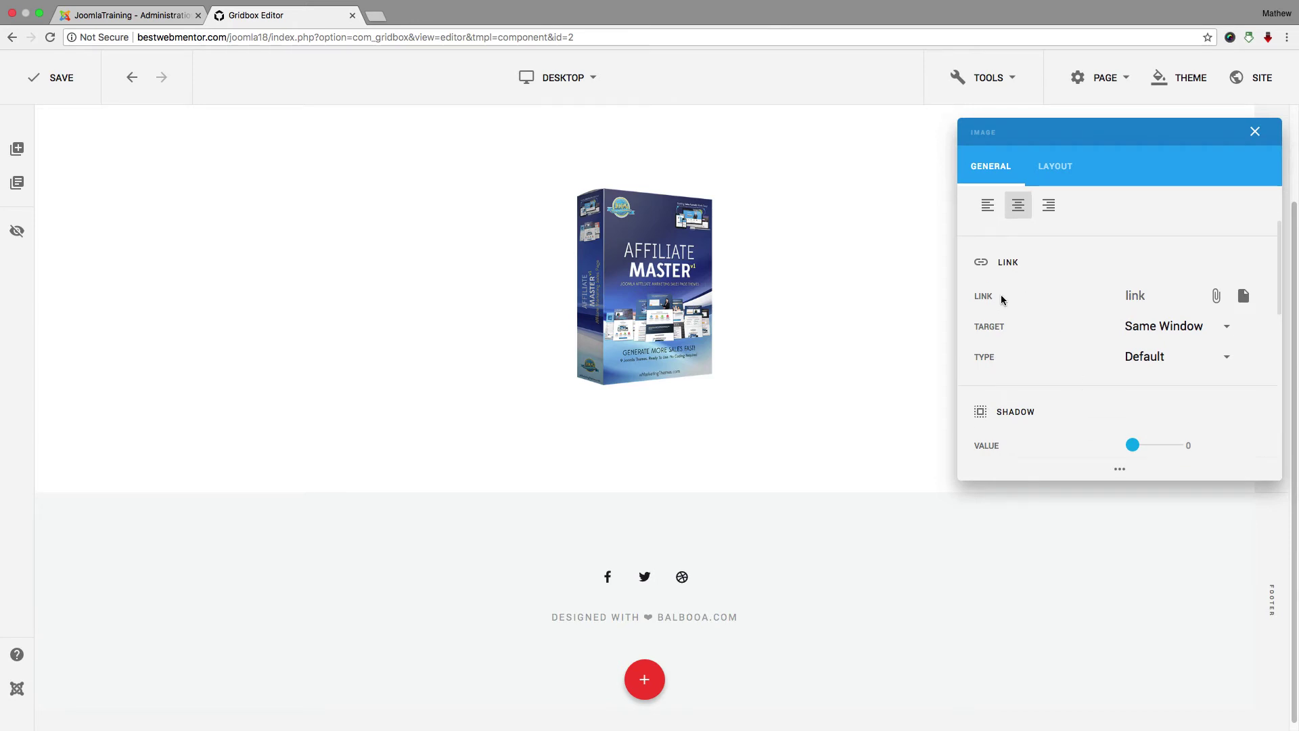
left_click(1125, 295)
type("http://www.mathetami")
type("n")
key("BackSpace")
key("BackSpace")
key("BackSpace")
key("BackSpace")
key("BackSpace")
type("wtamin.com")
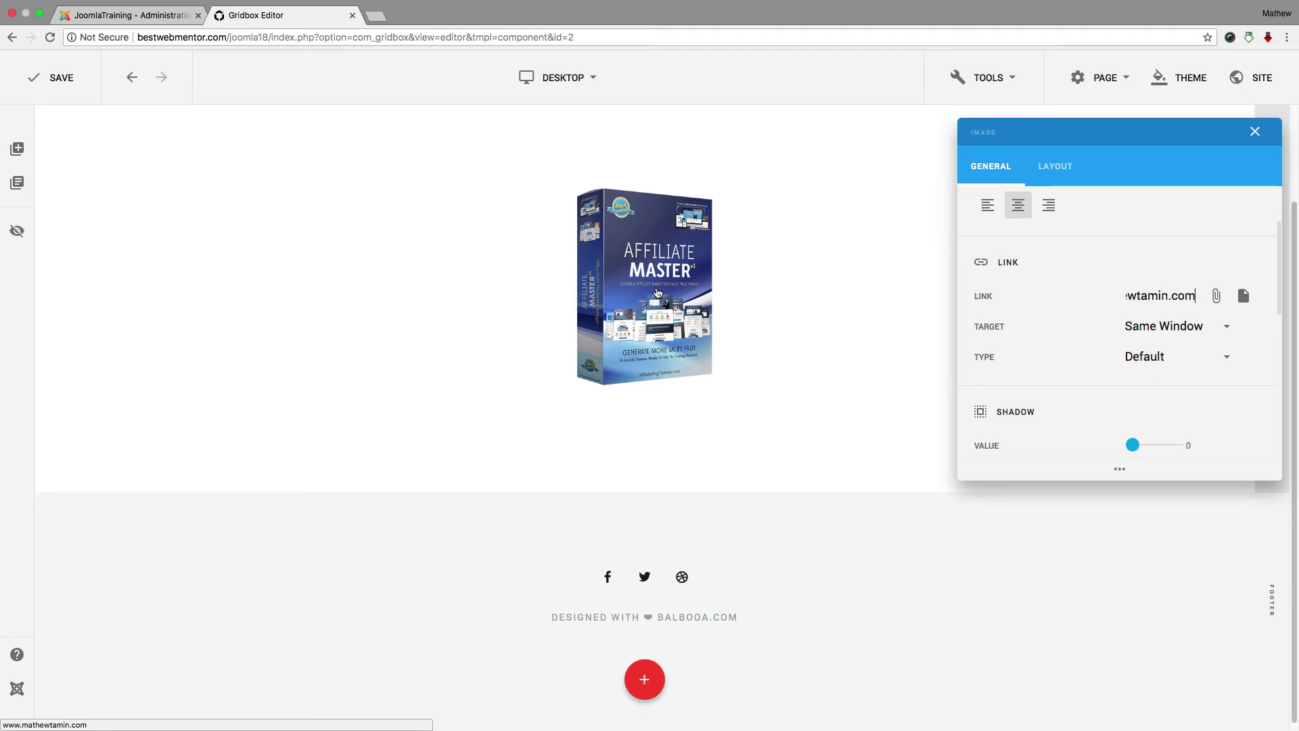
left_click(657, 292)
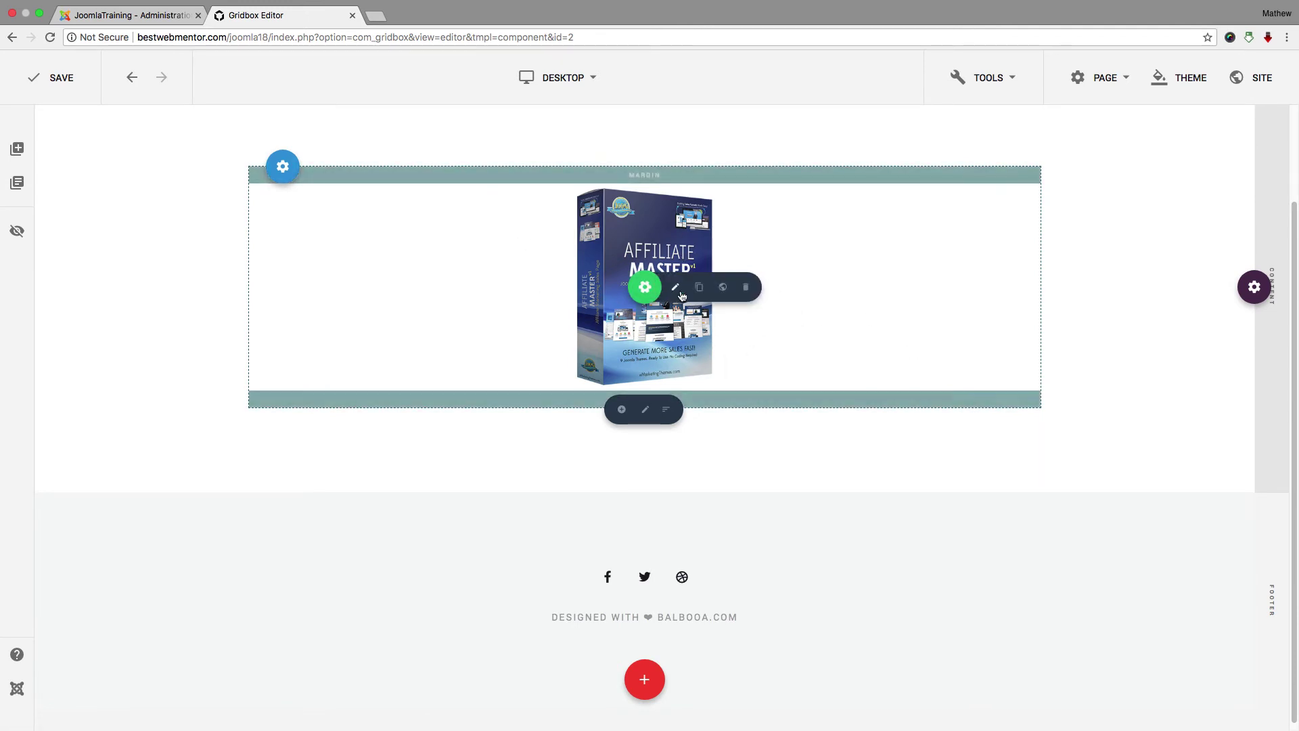
Step: Reopen the box image's settings and look through the link target options, leaving the target at Same Window
left_click(676, 287)
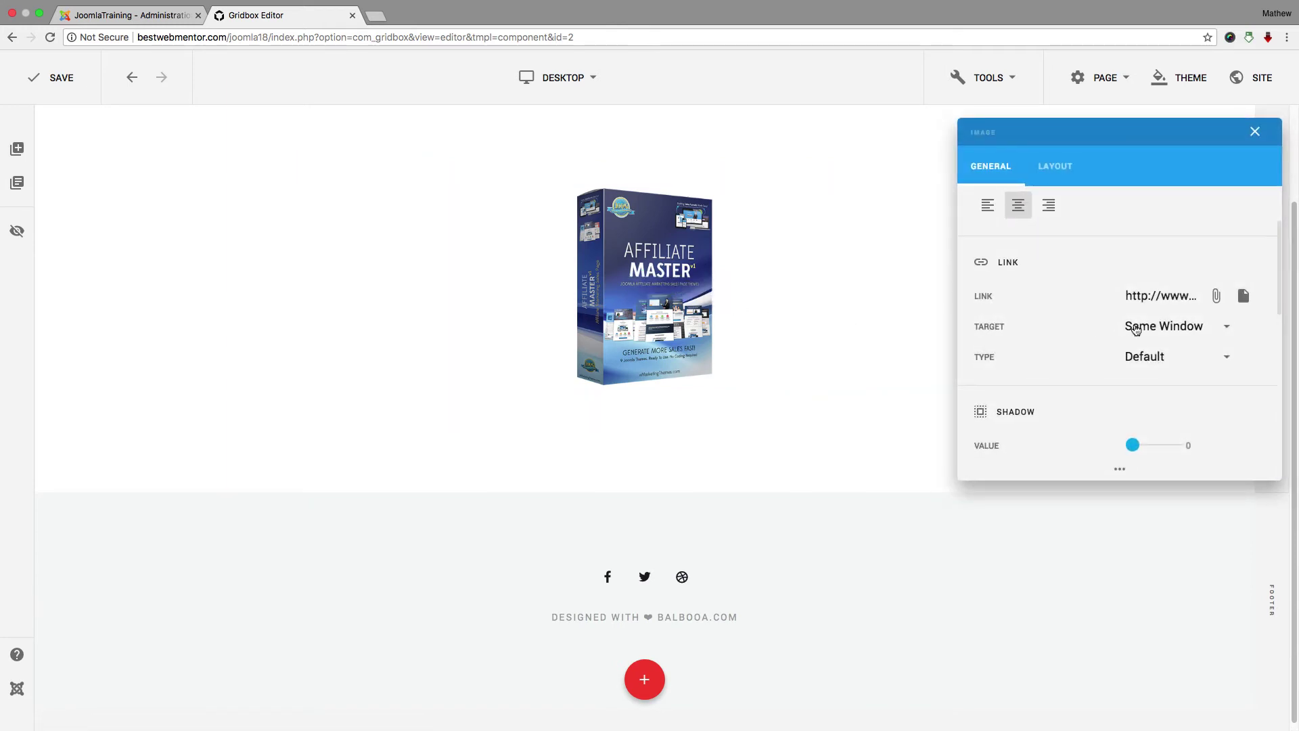
left_click(1179, 330)
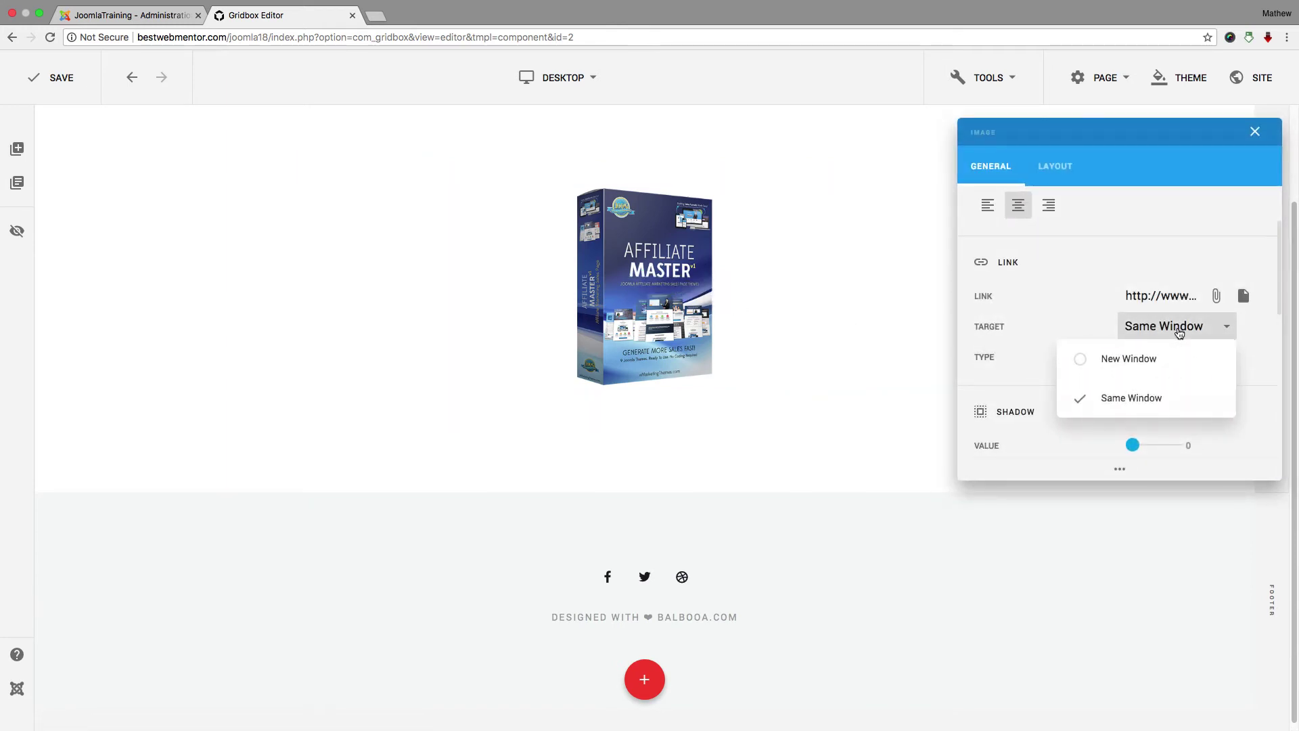
left_click(1056, 305)
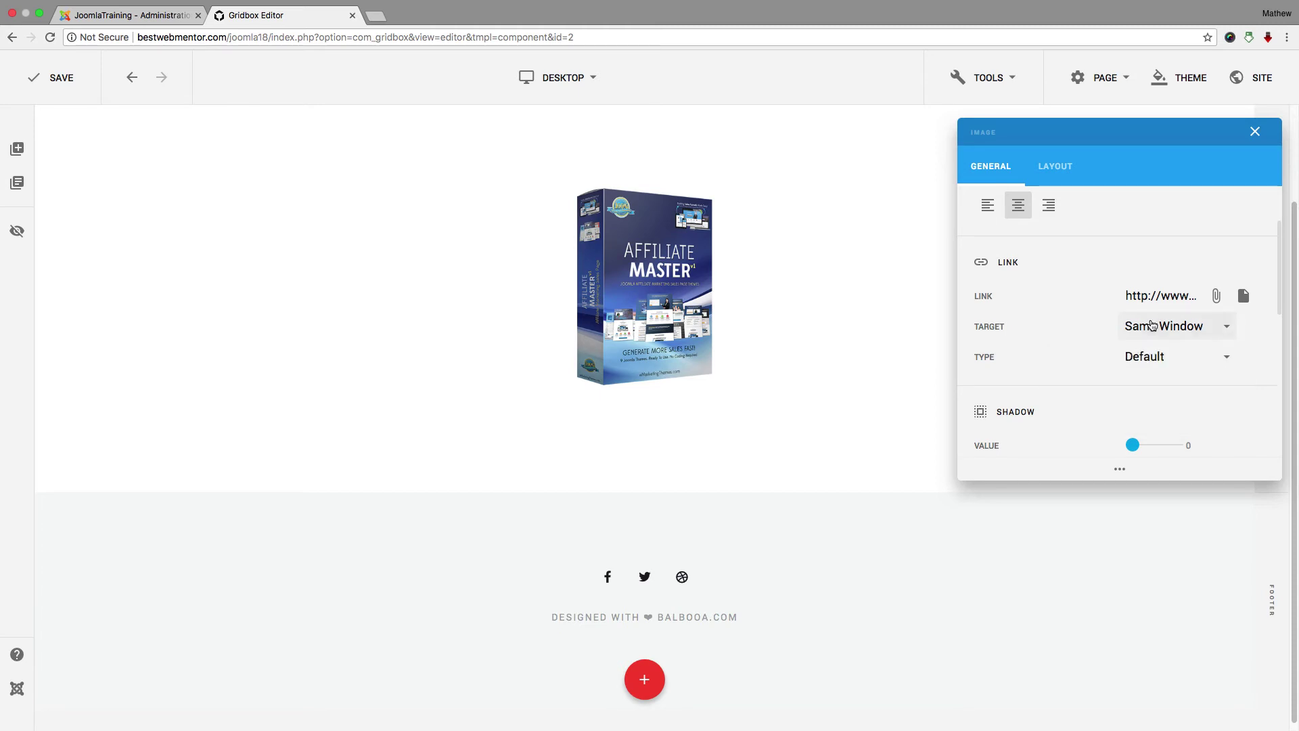
left_click(1154, 326)
left_click(1067, 295)
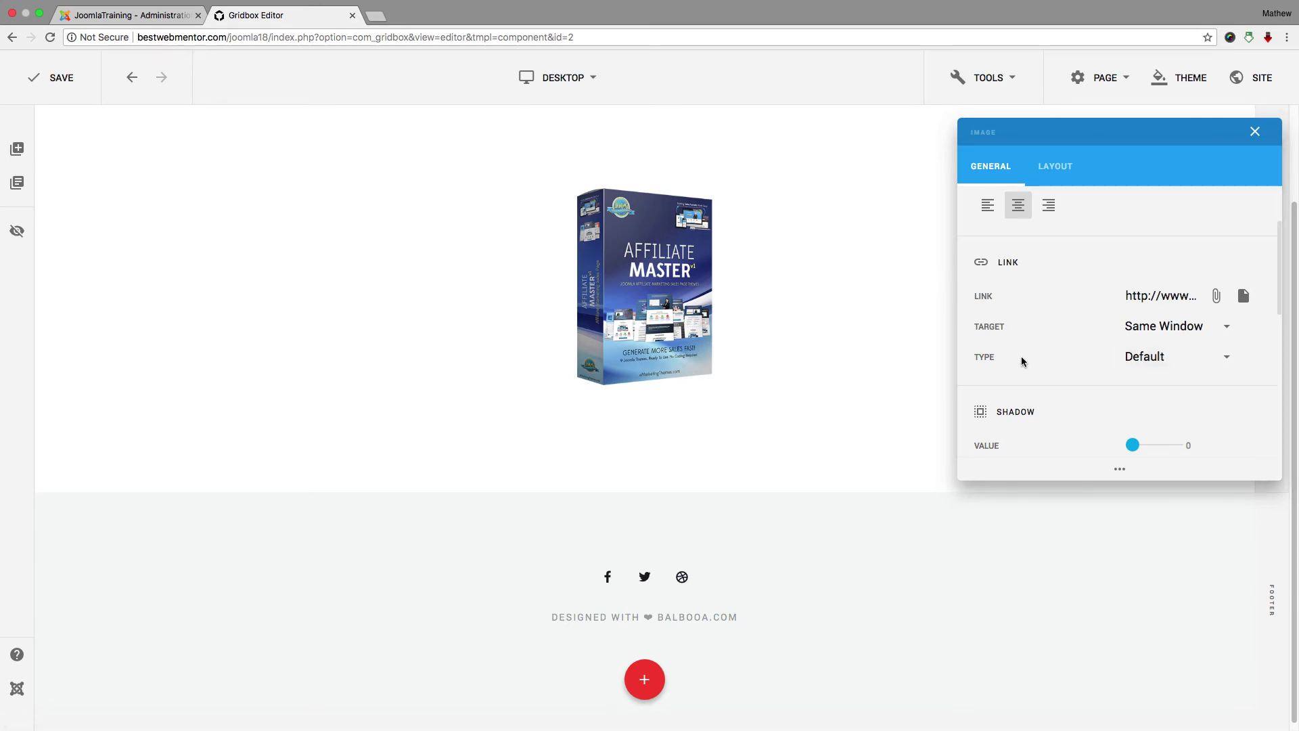
Step: Try the Download type for the box image's link, then return the type to Default
left_click(1138, 361)
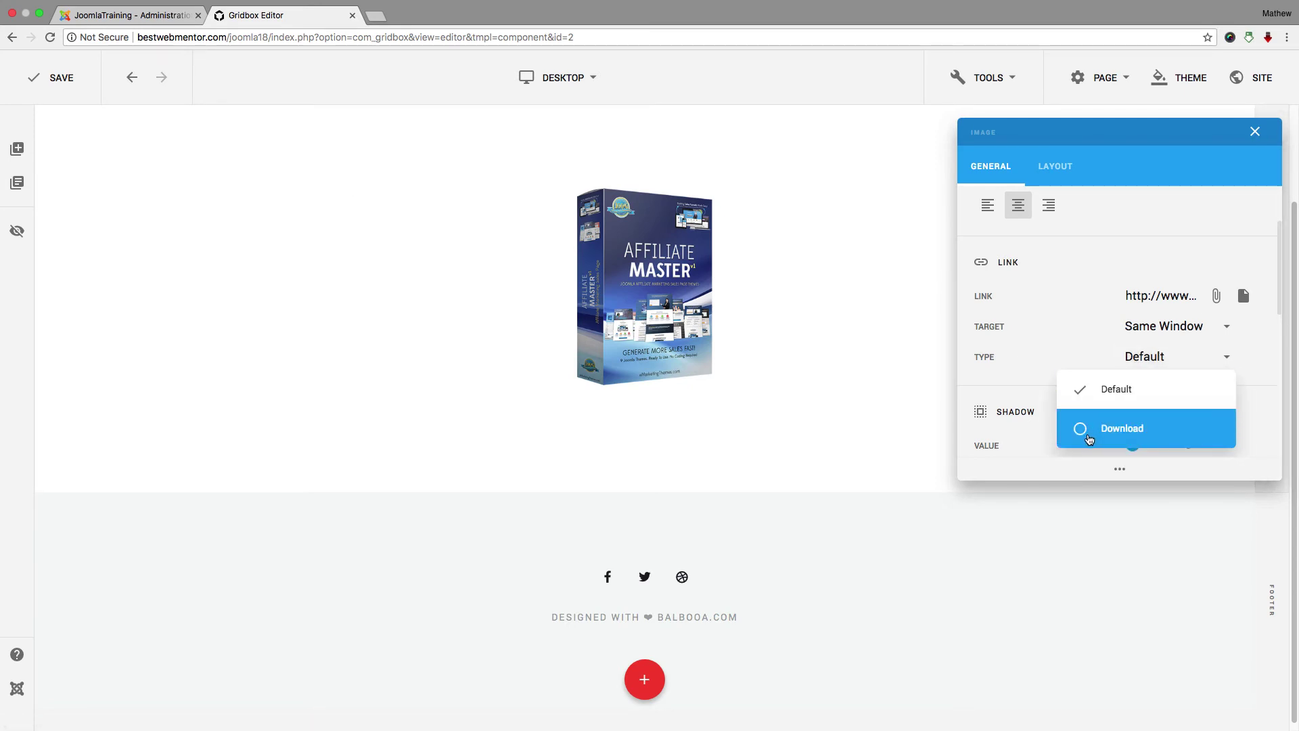
left_click(1079, 428)
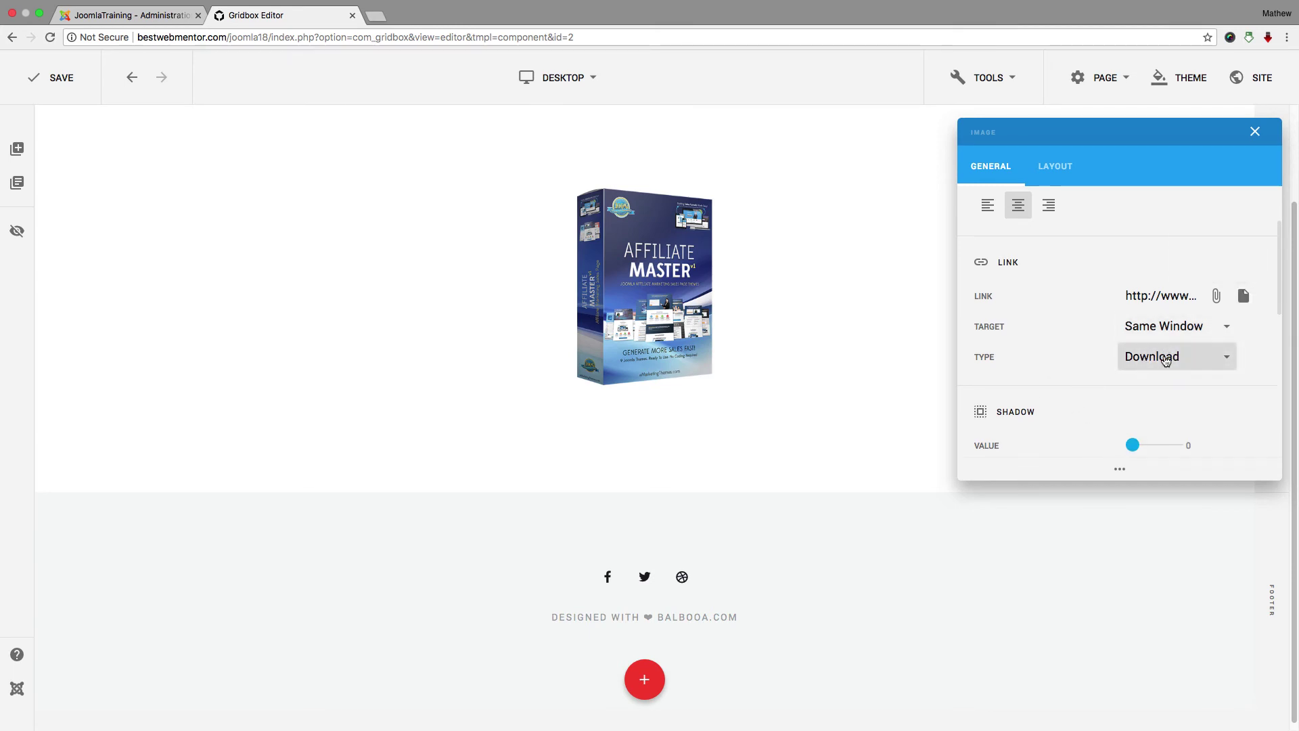
left_click(1143, 358)
left_click(1143, 384)
Step: Enlarge the box image to a width of 511 px
scroll(1082, 334, "down", 1)
scroll(1082, 334, "down", 3)
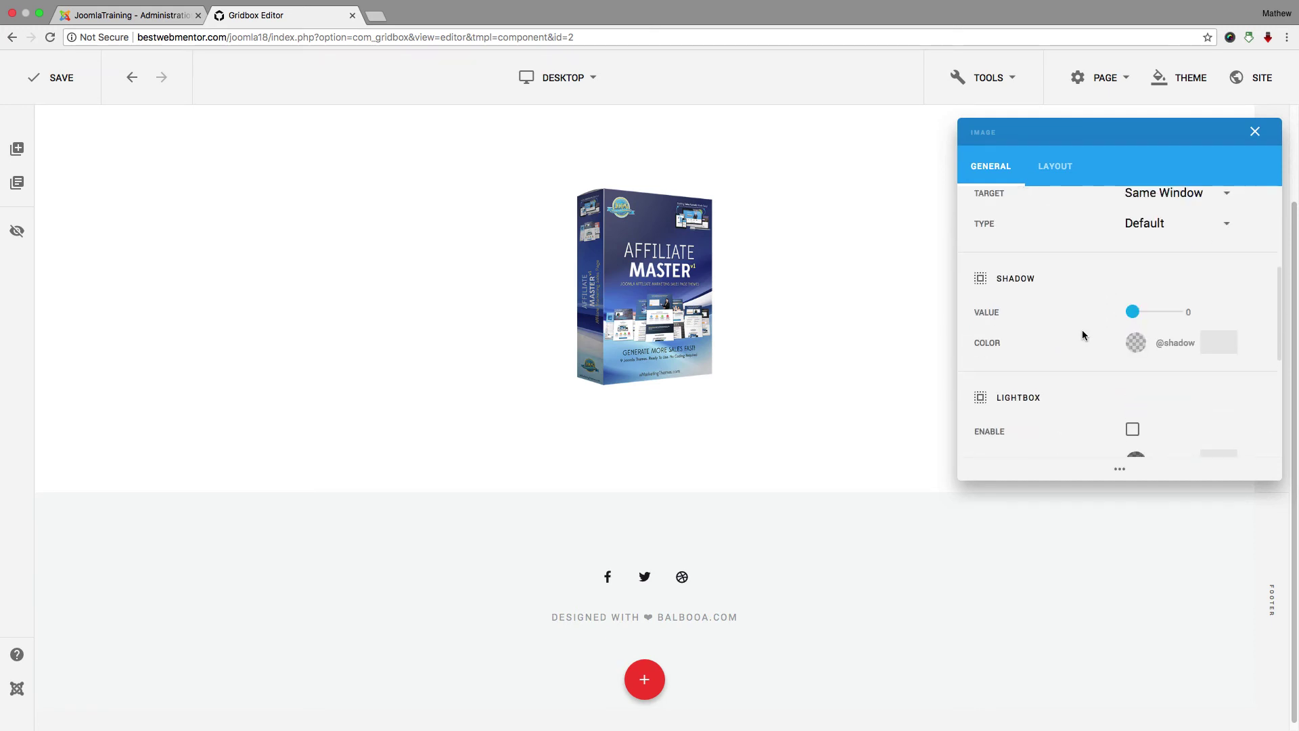
scroll(1111, 316, "up", 5)
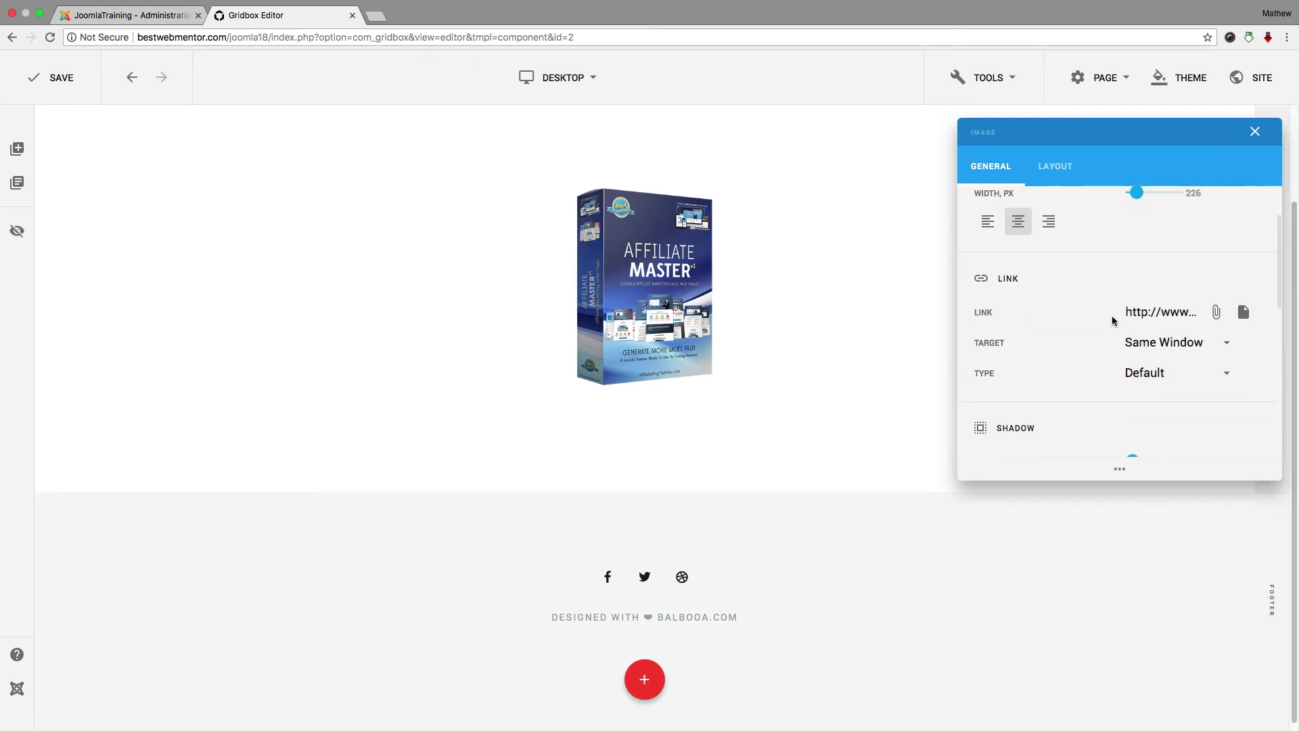
left_click_drag(1137, 218, 1148, 218)
Step: Enable the lightbox for the box image and set its color to red #db1414 with 0.91 opacity
scroll(1100, 300, "down", 3)
scroll(1100, 300, "down", 5)
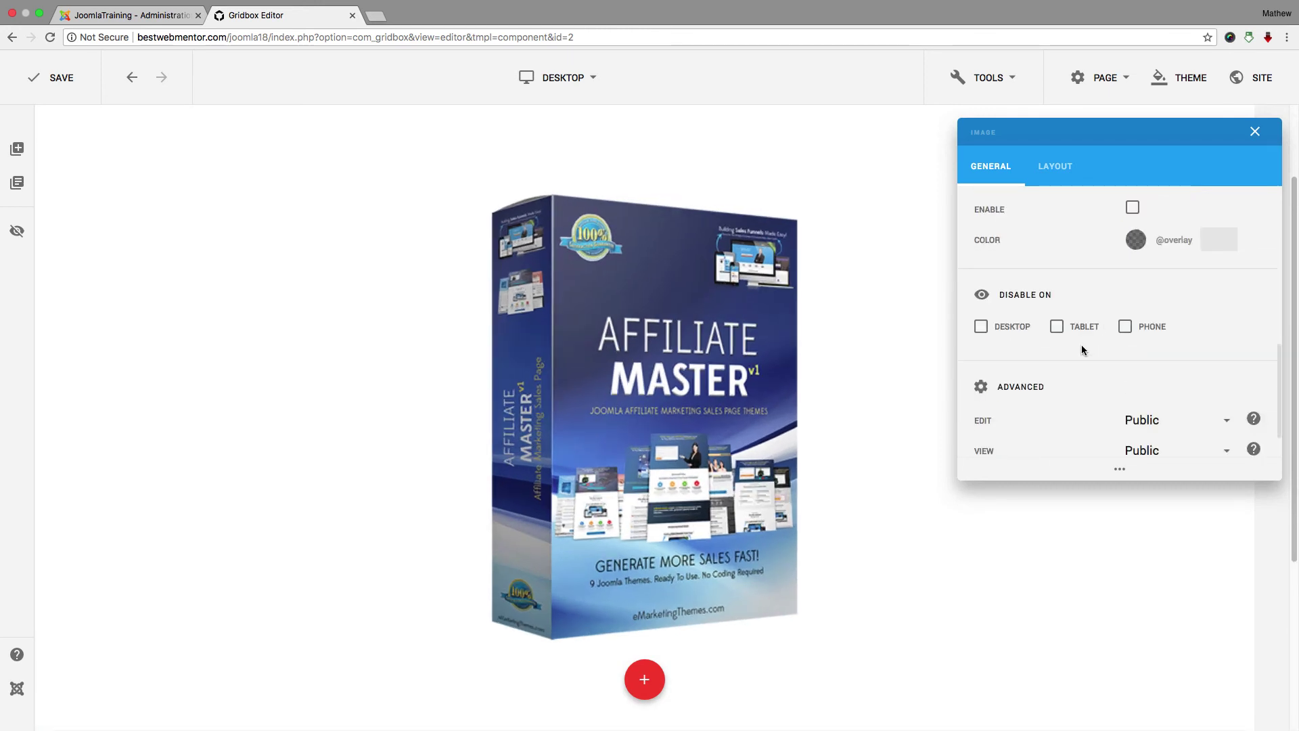
scroll(1058, 327, "up", 2)
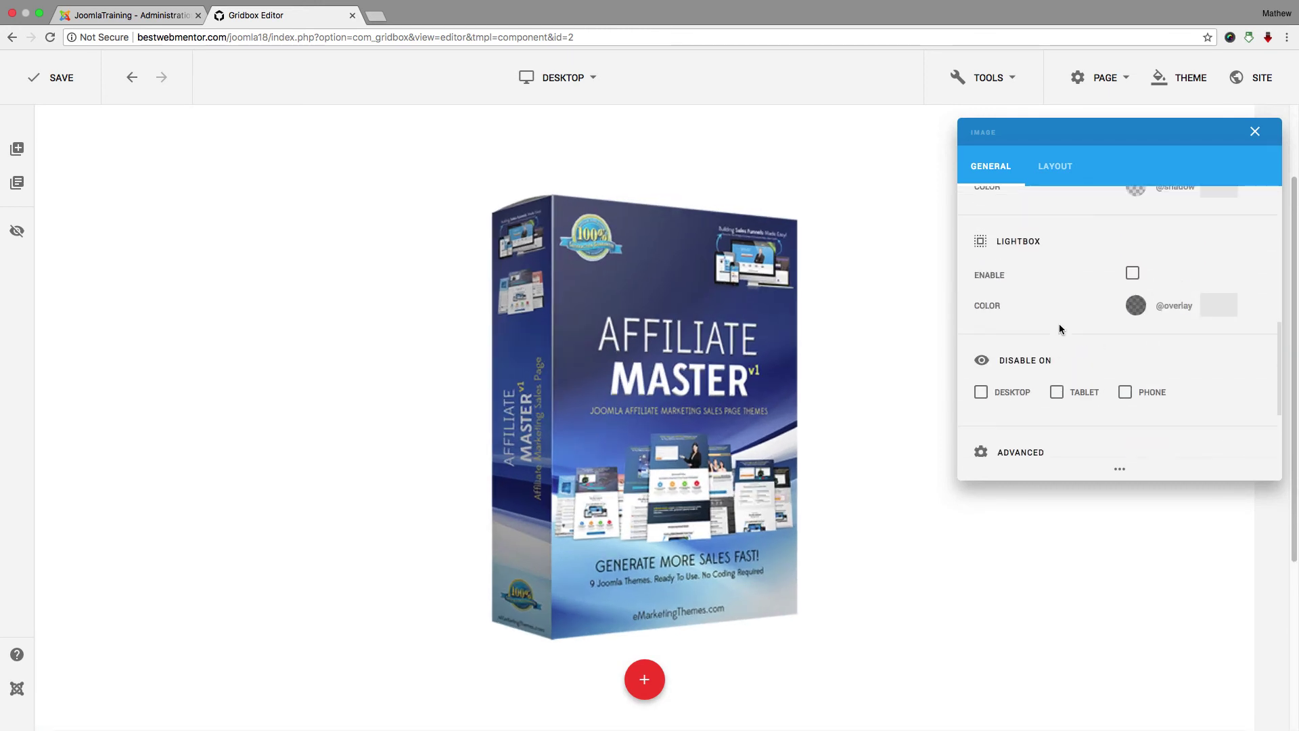
left_click(1132, 273)
left_click(1136, 306)
left_click(988, 319)
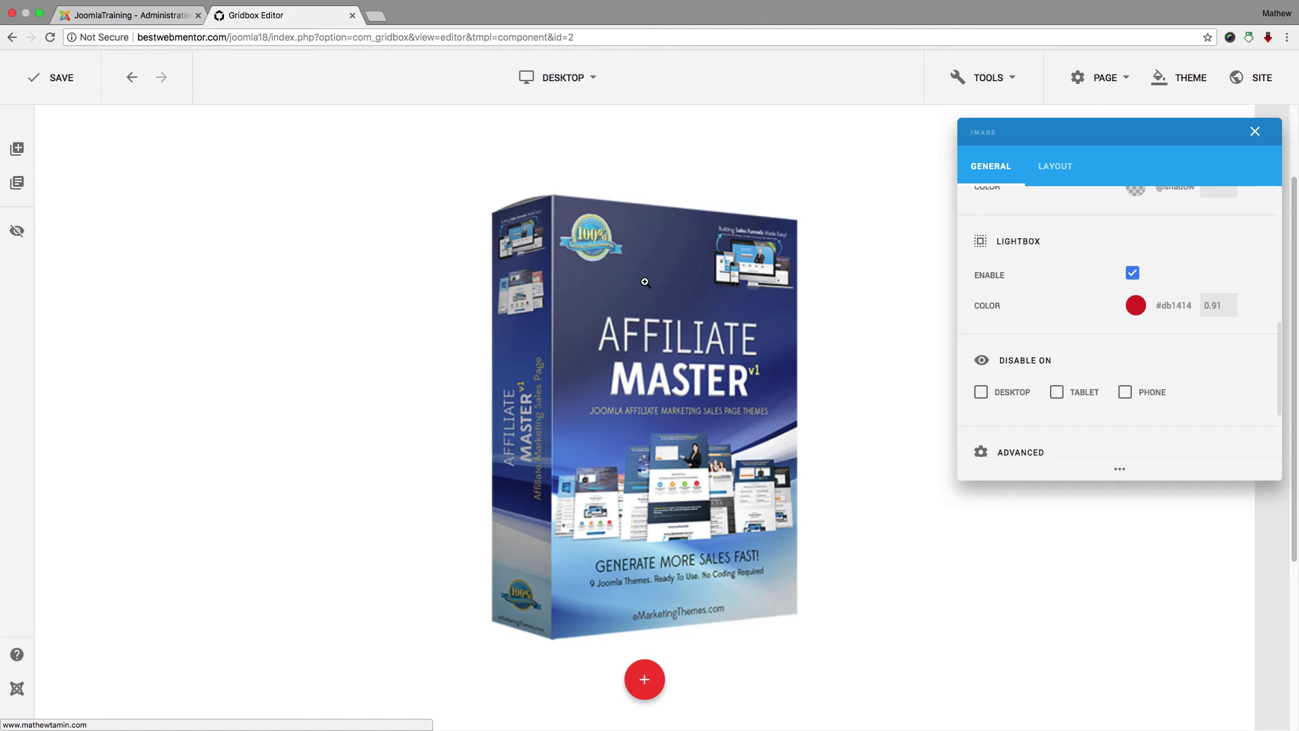
Step: Clear the top and bottom margin values in the box image's layout settings
scroll(1063, 331, "down", 2)
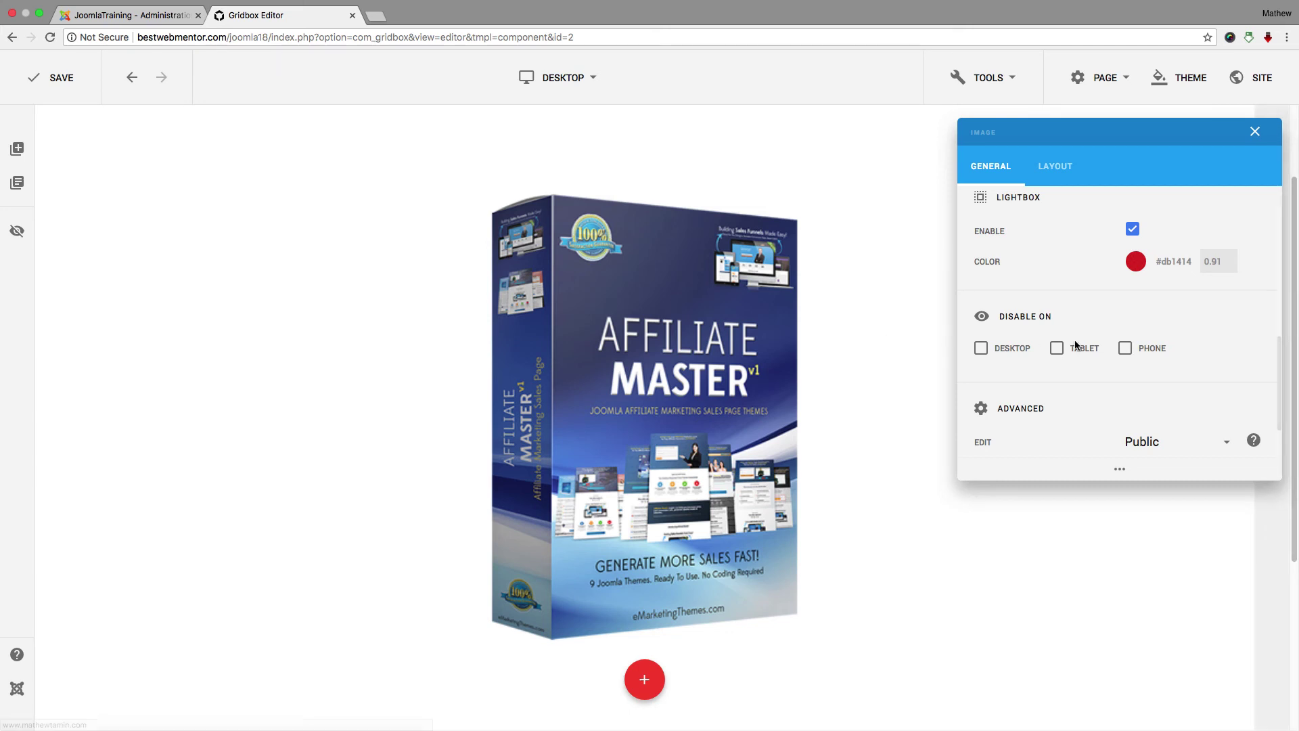
scroll(1075, 373, "down", 3)
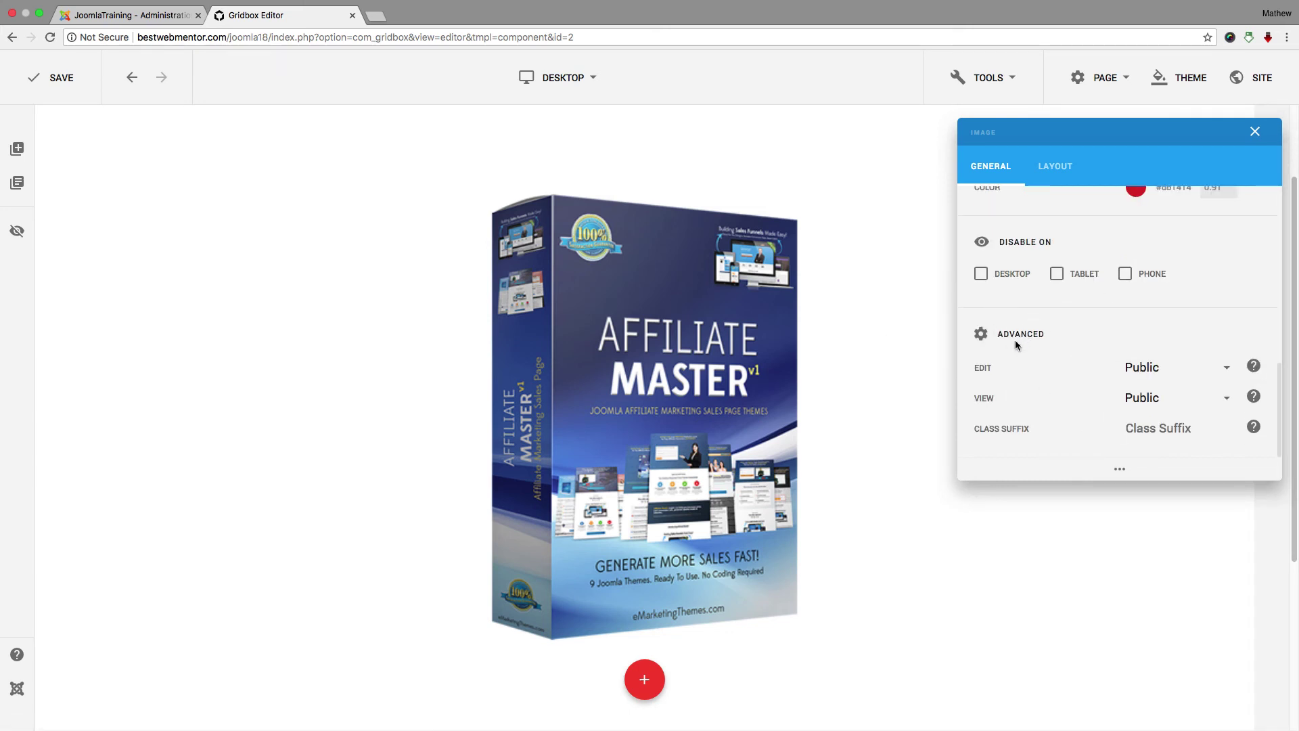
scroll(1035, 351, "up", 10)
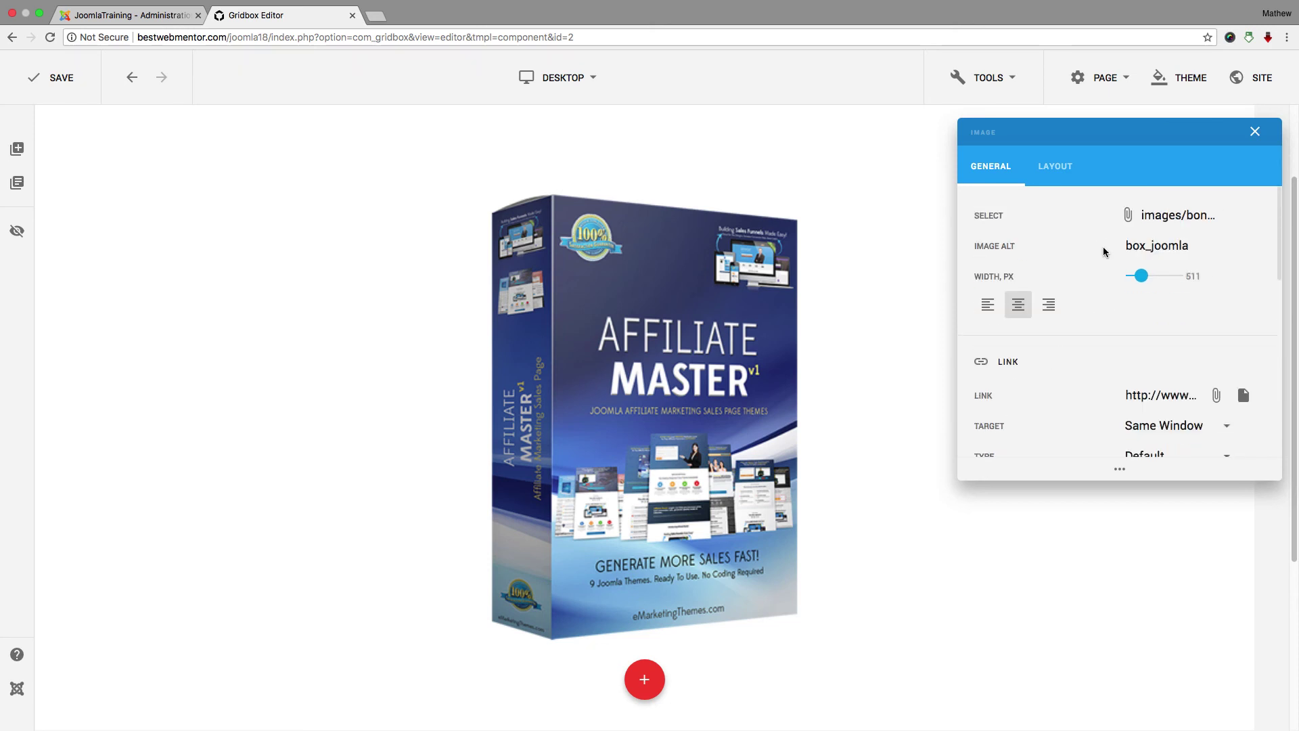
left_click(1058, 169)
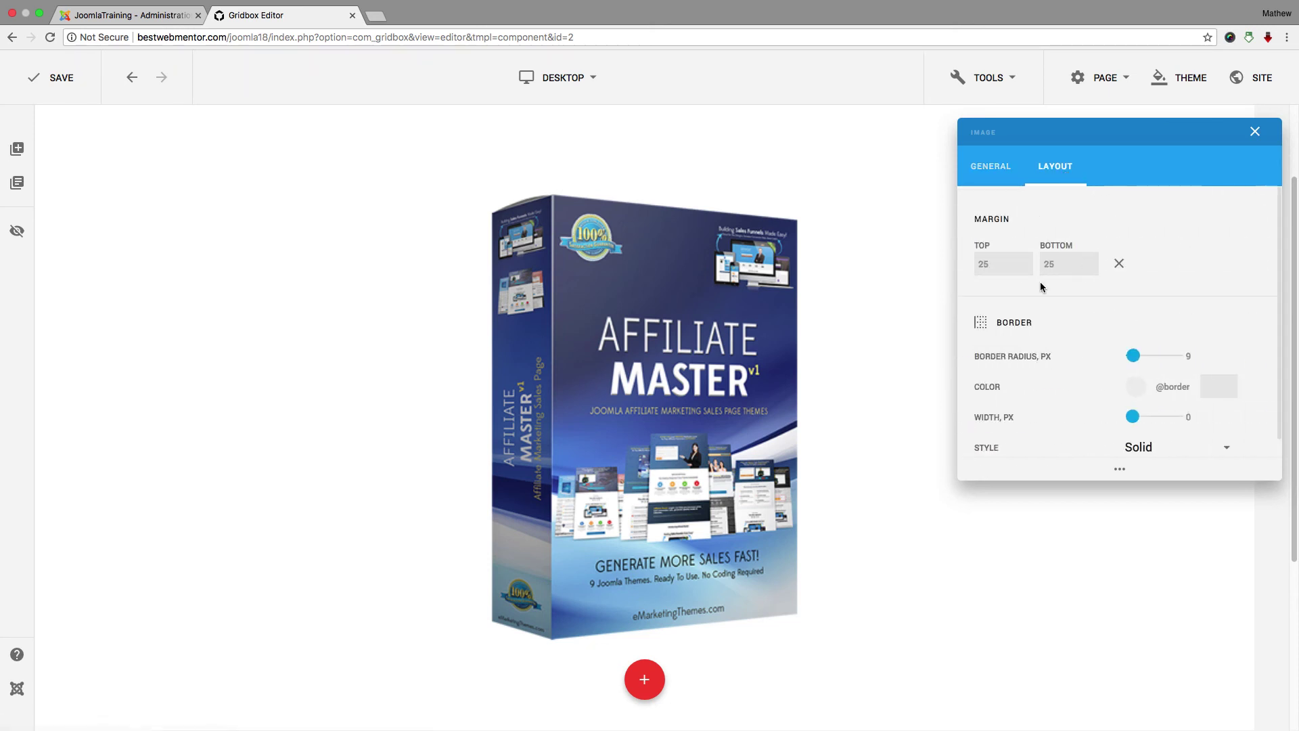
scroll(1047, 293, "down", 1)
scroll(1065, 318, "up", 1)
double_click(979, 265)
key("BackSpace")
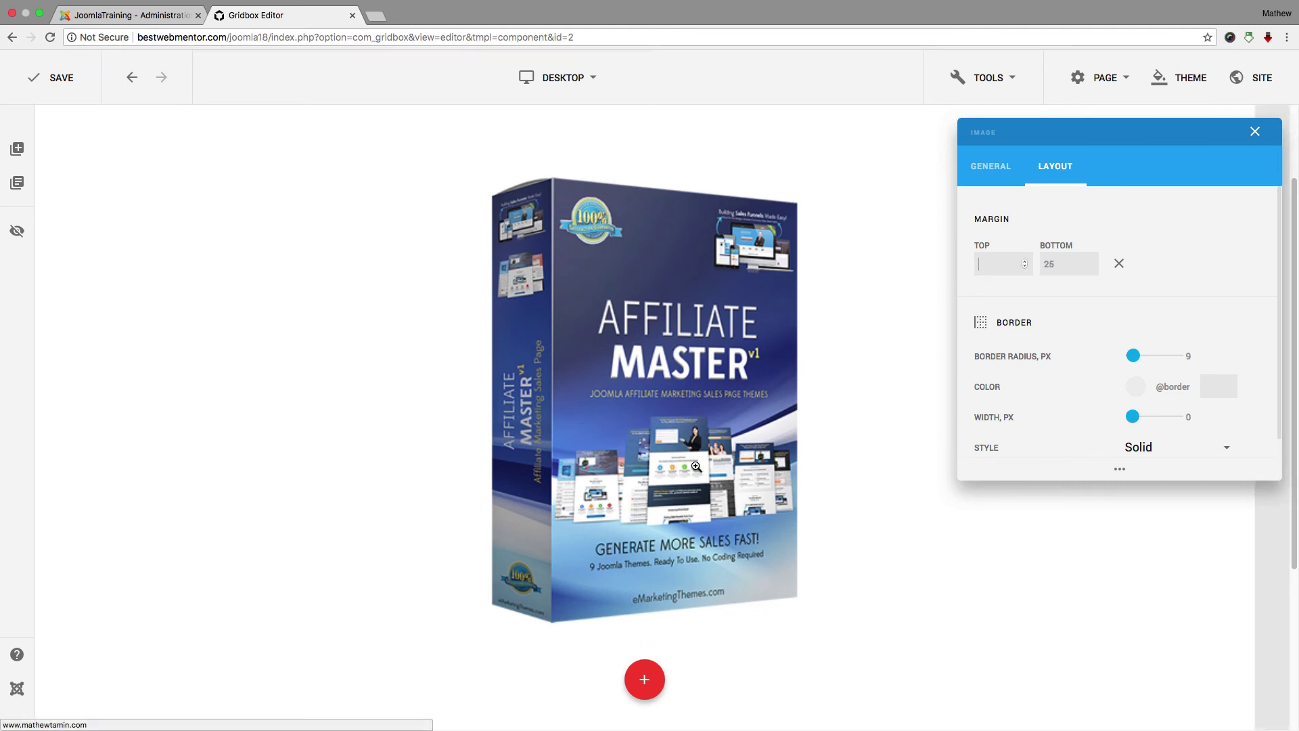
double_click(1058, 265)
key("BackSpace")
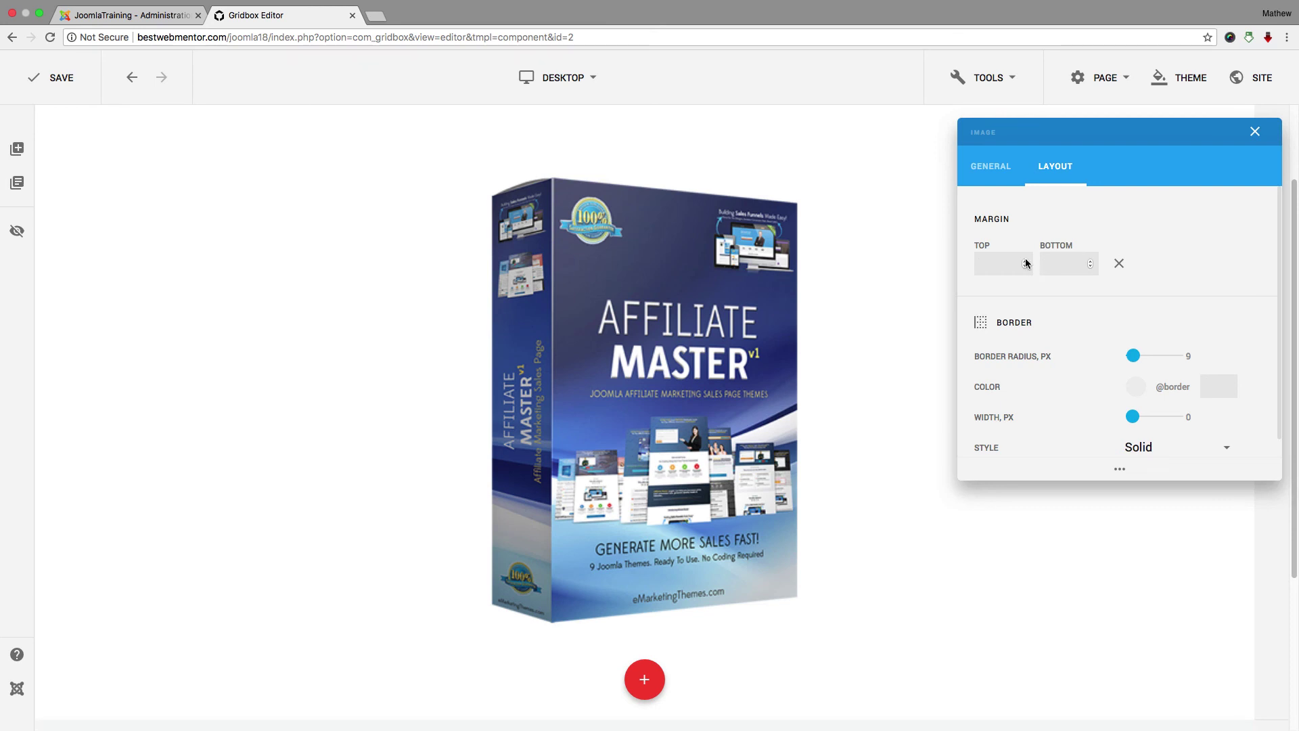
Step: Set the box image's top and bottom margins to 25
left_click(994, 261)
type("25")
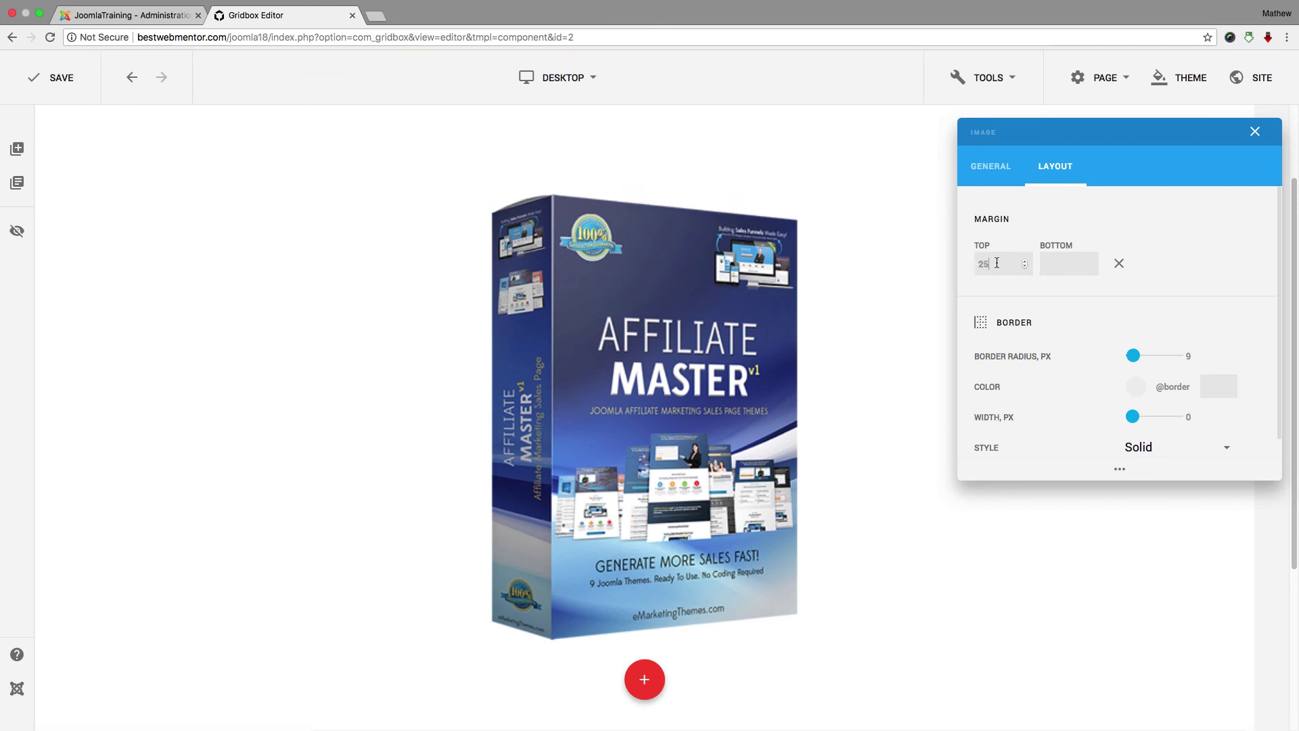
left_click(1057, 262)
type("25")
Step: Set the image's border radius to 87 px and its border color to dark red #ba0f0f with 0.98 opacity
mouse_move(1132, 355)
left_mouse_down()
mouse_move(1200, 363)
mouse_move(1140, 369)
left_mouse_up()
left_click(1135, 387)
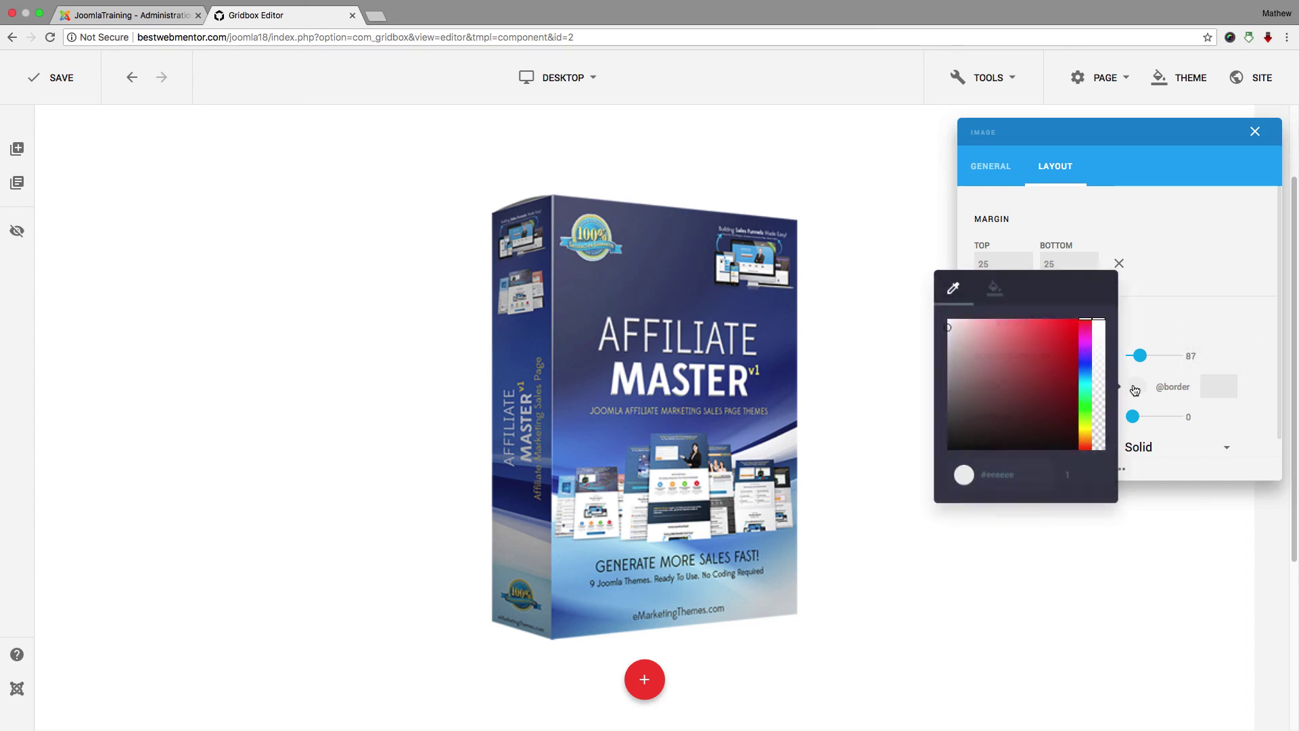
left_click(1072, 369)
left_click(1069, 355)
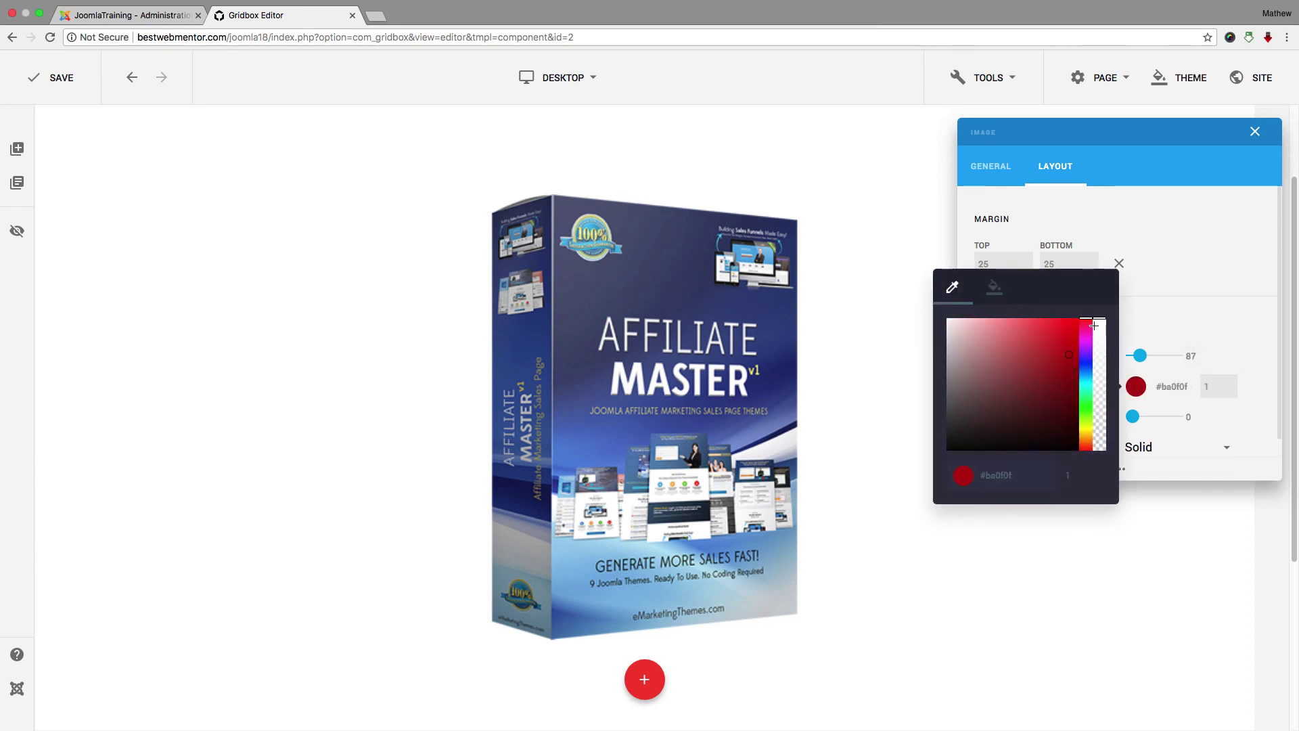
left_click_drag(1094, 325, 1122, 321)
left_click(1190, 304)
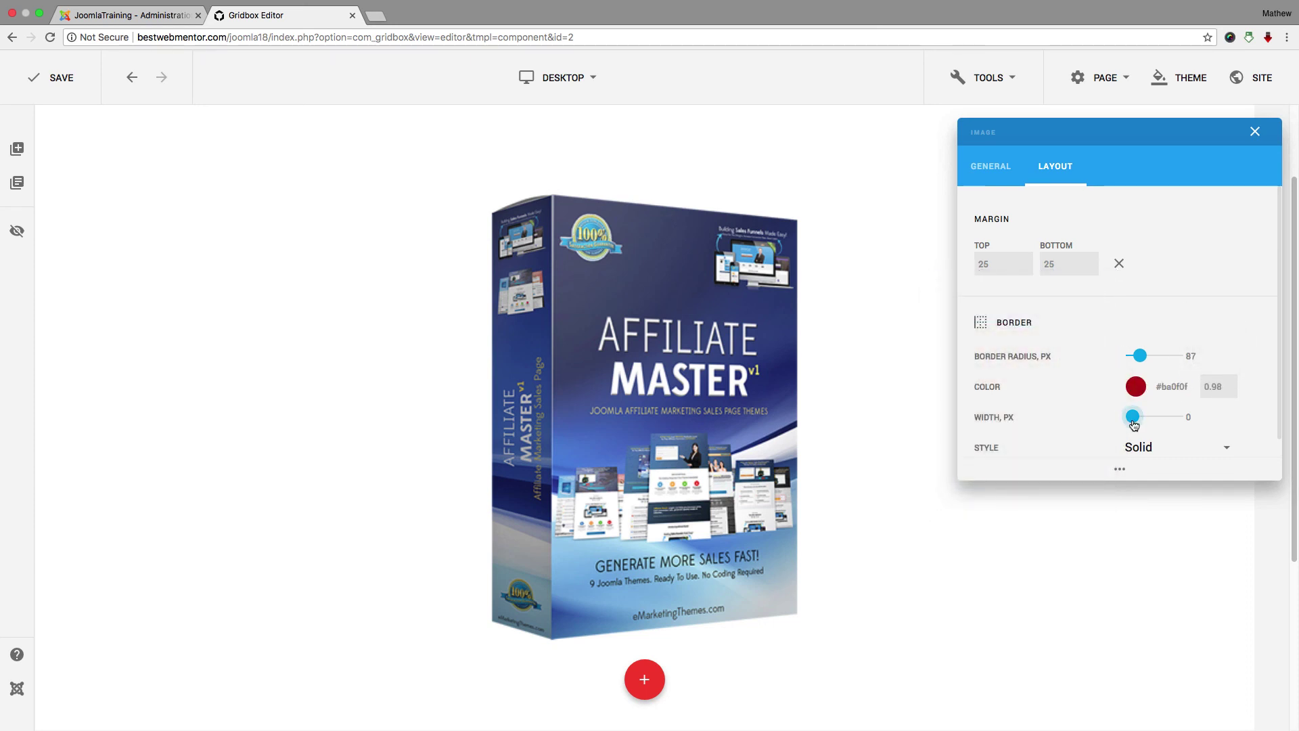
Step: Set the image's border width to 20 px and change the border color to near-black #050505
left_click_drag(1133, 416, 1177, 417)
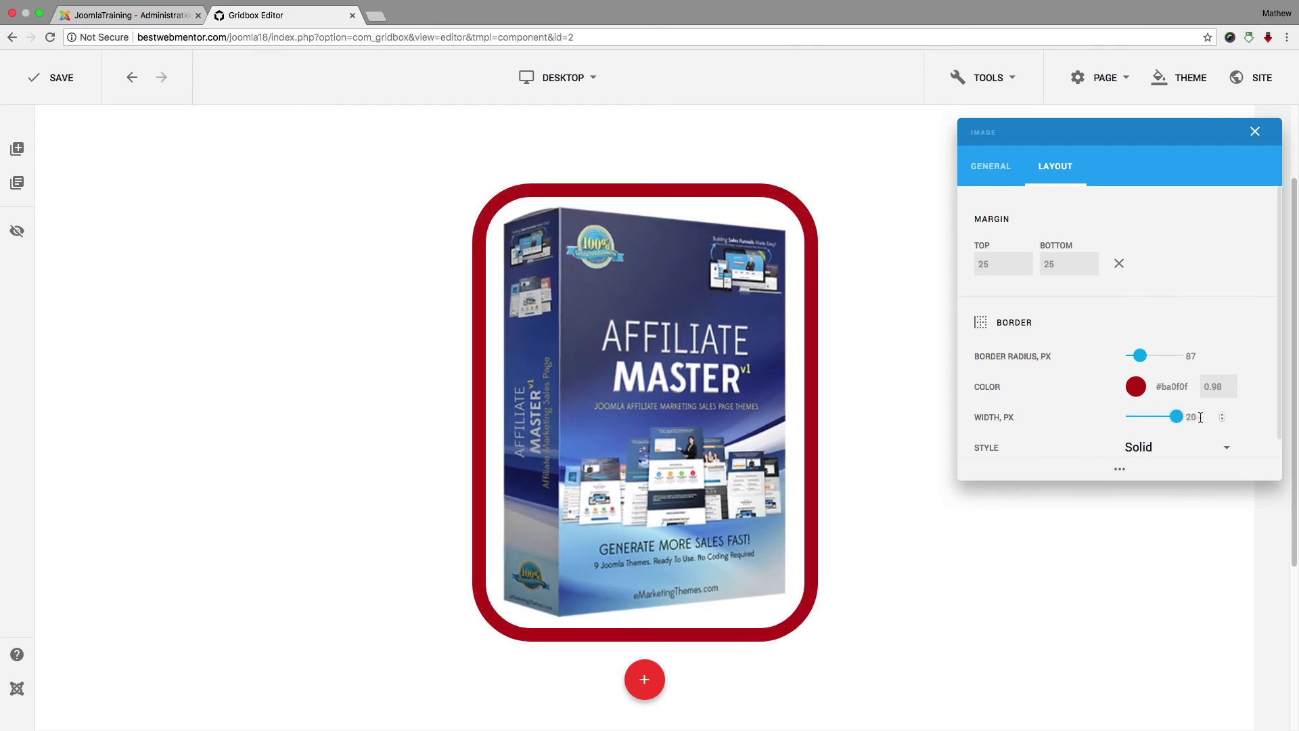
left_click(1133, 393)
left_click_drag(1048, 384, 940, 452)
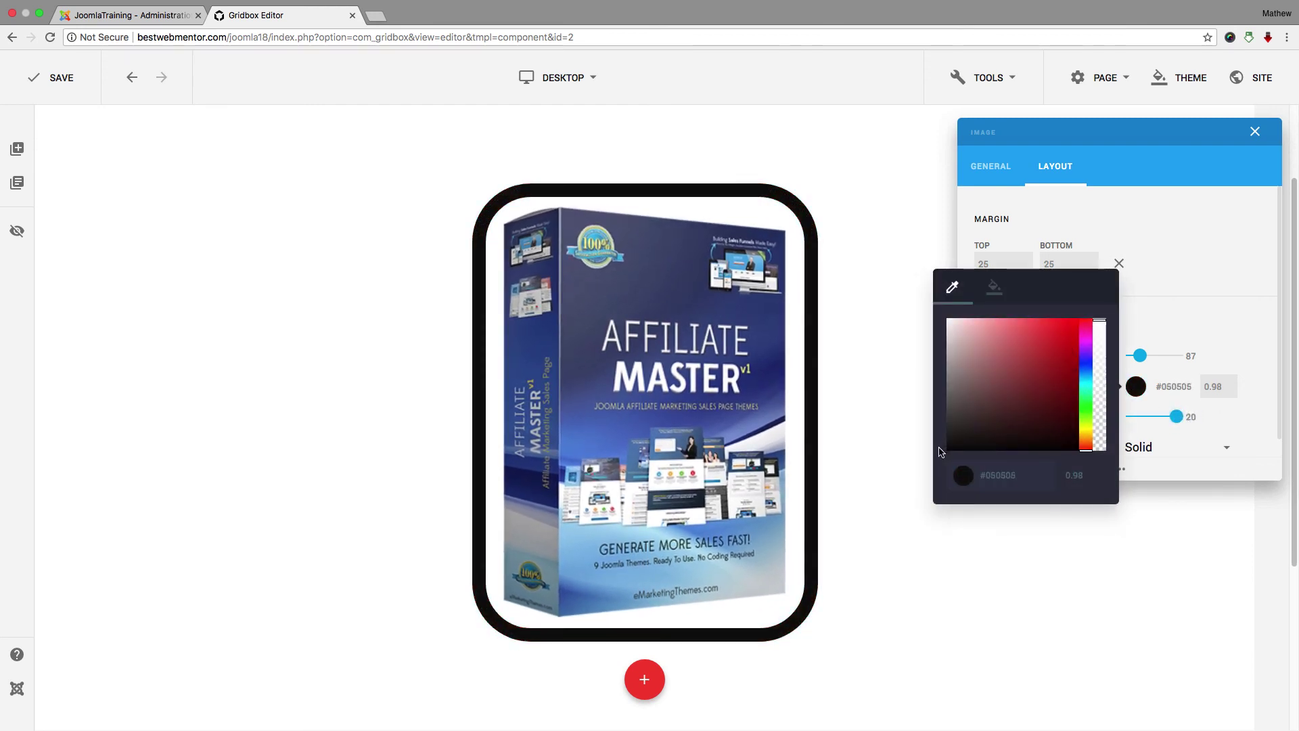
left_click(1172, 310)
Step: Try the Dashed border style on the box image, then set the style to Dotted
scroll(1159, 343, "down", 1)
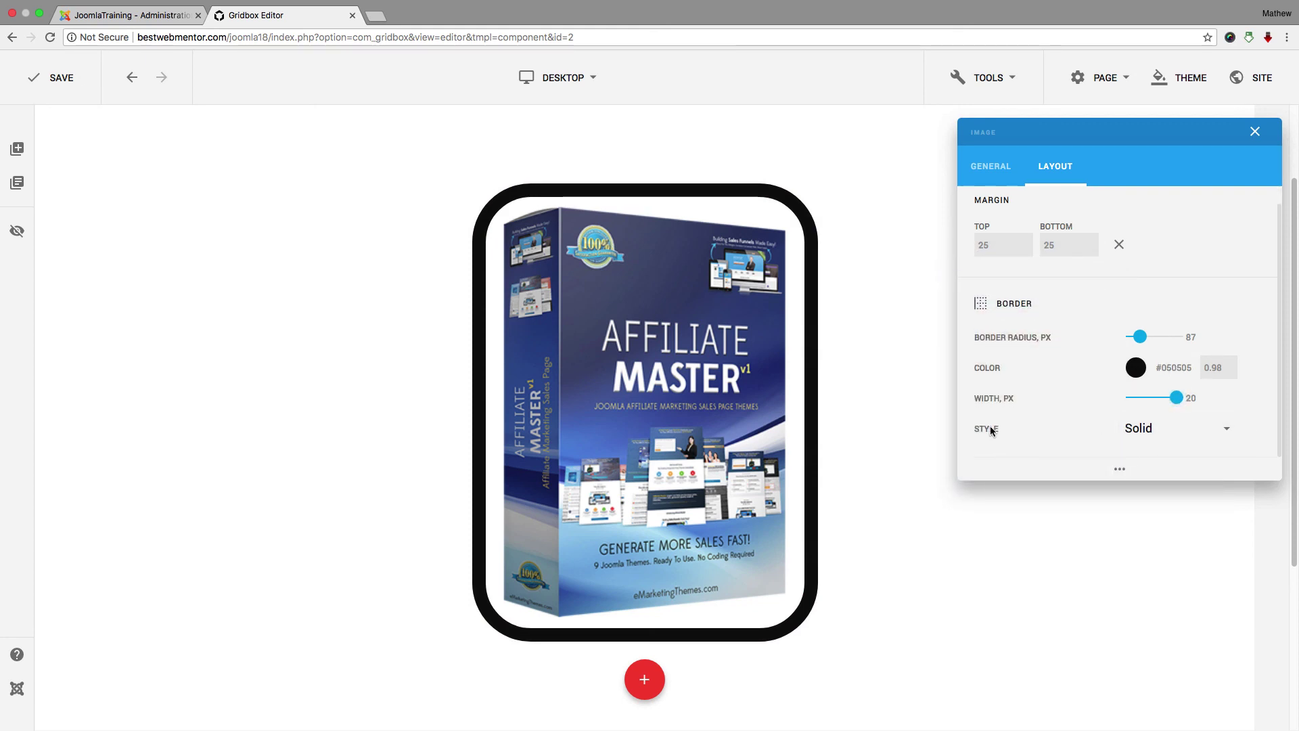
left_click(1182, 429)
left_click(1079, 356)
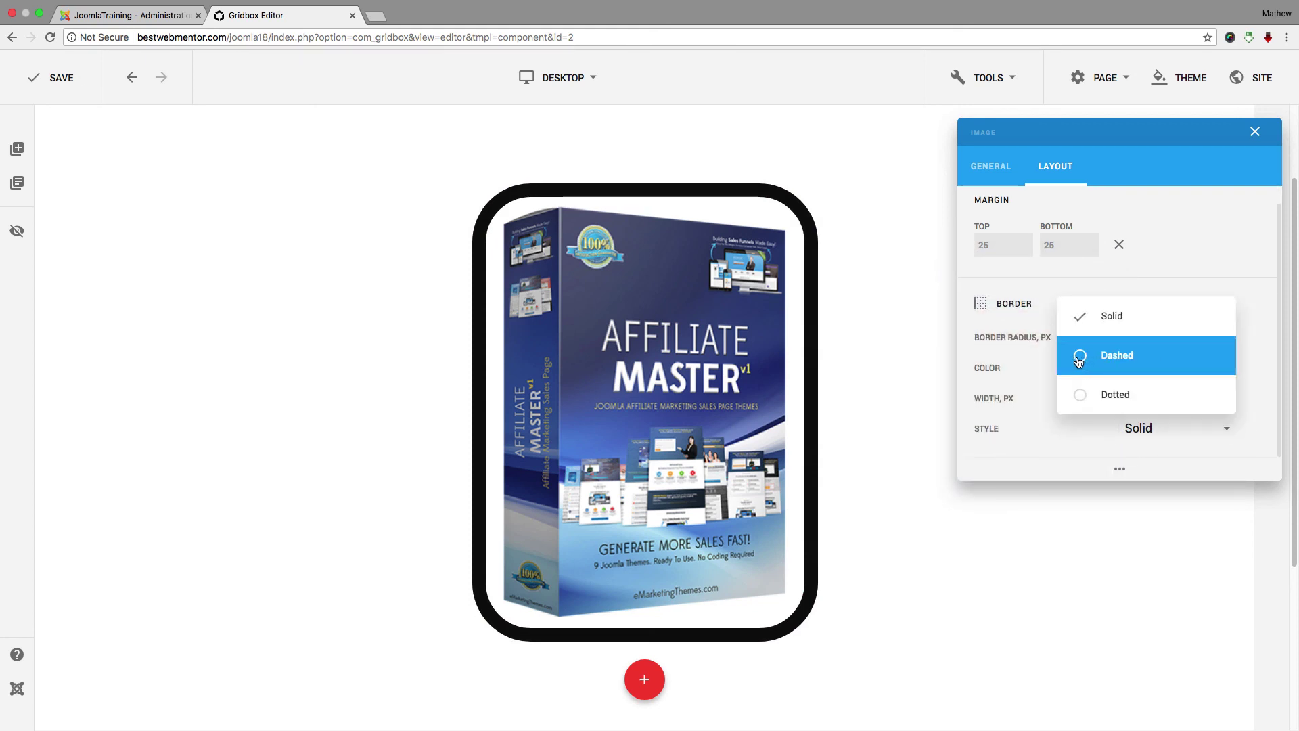
left_click(1165, 424)
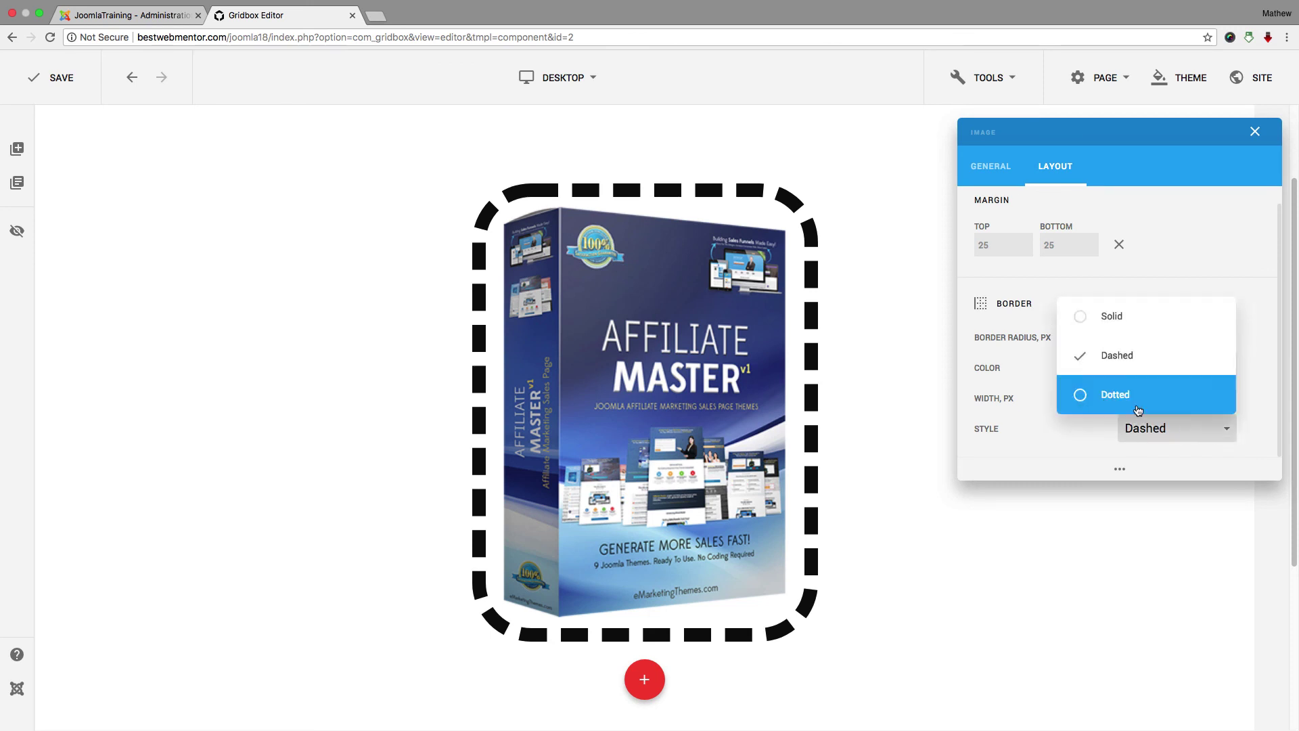
left_click(1081, 397)
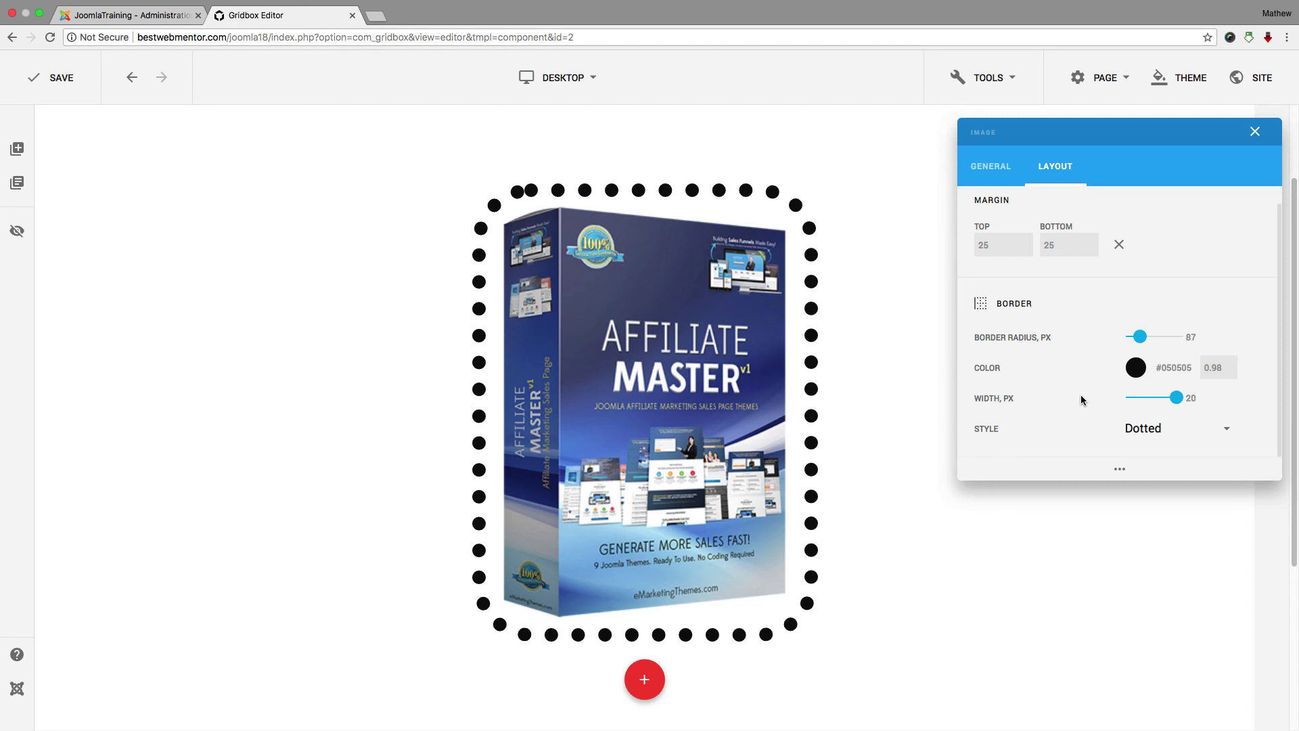
left_click(991, 168)
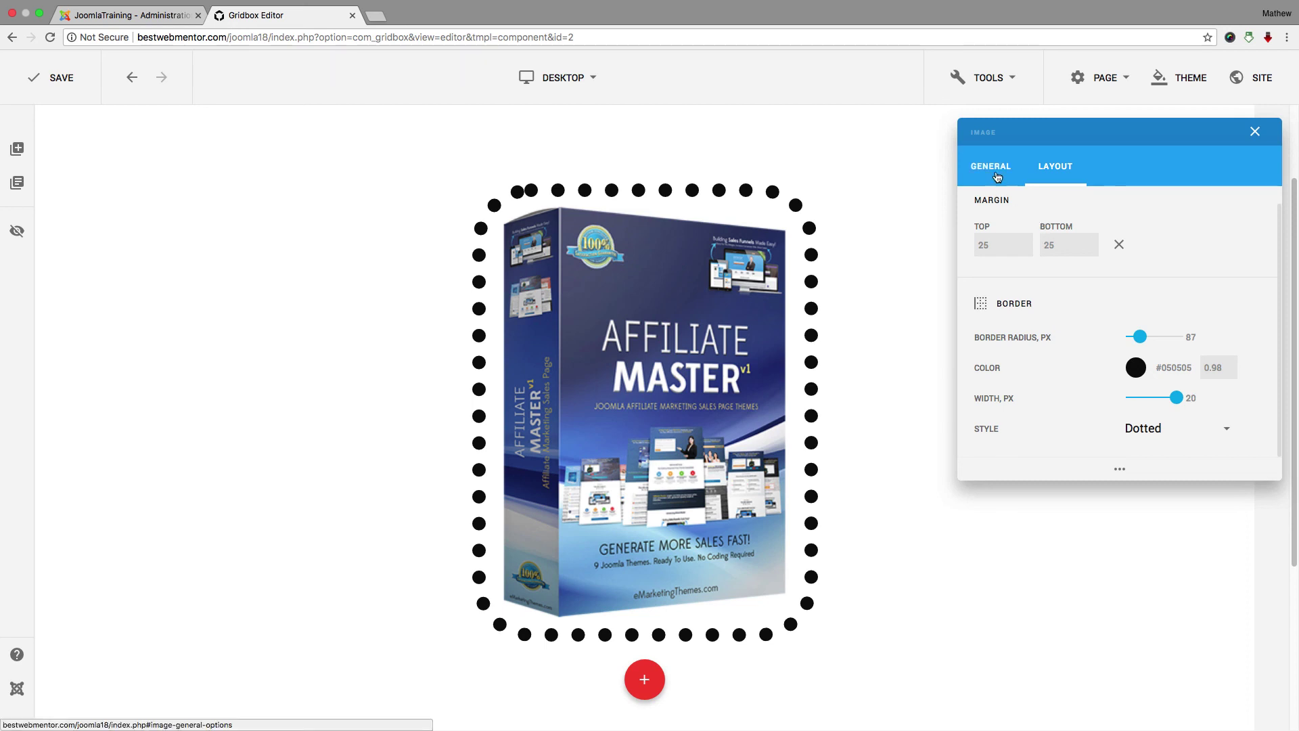